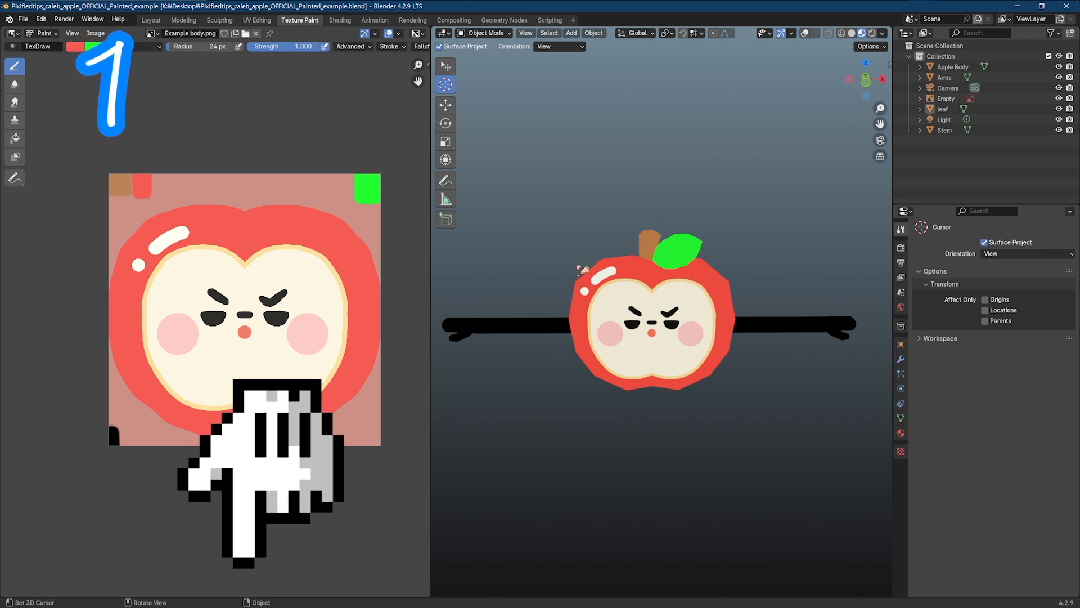
Split the image editor and the 3D viewport horizontally in half to get four work areas.
right_click(379, 596)
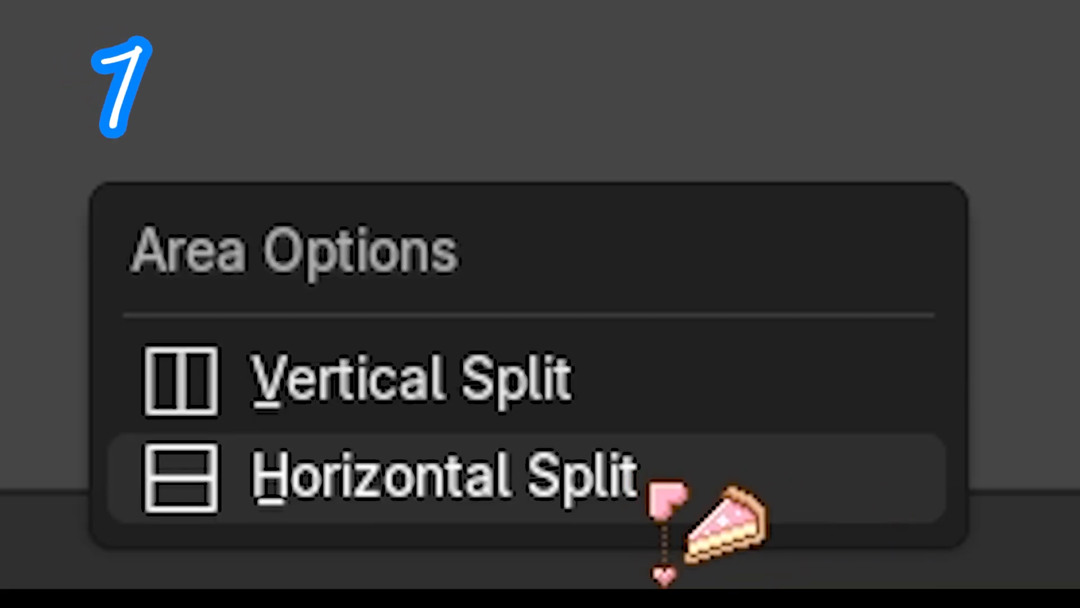
click(648, 482)
click(340, 338)
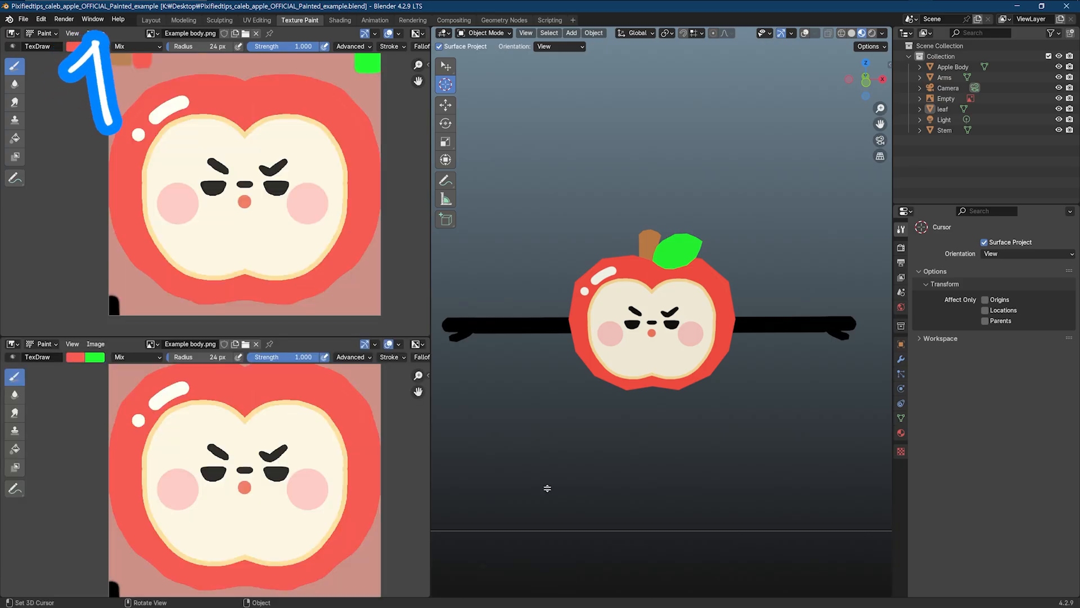
click(542, 336)
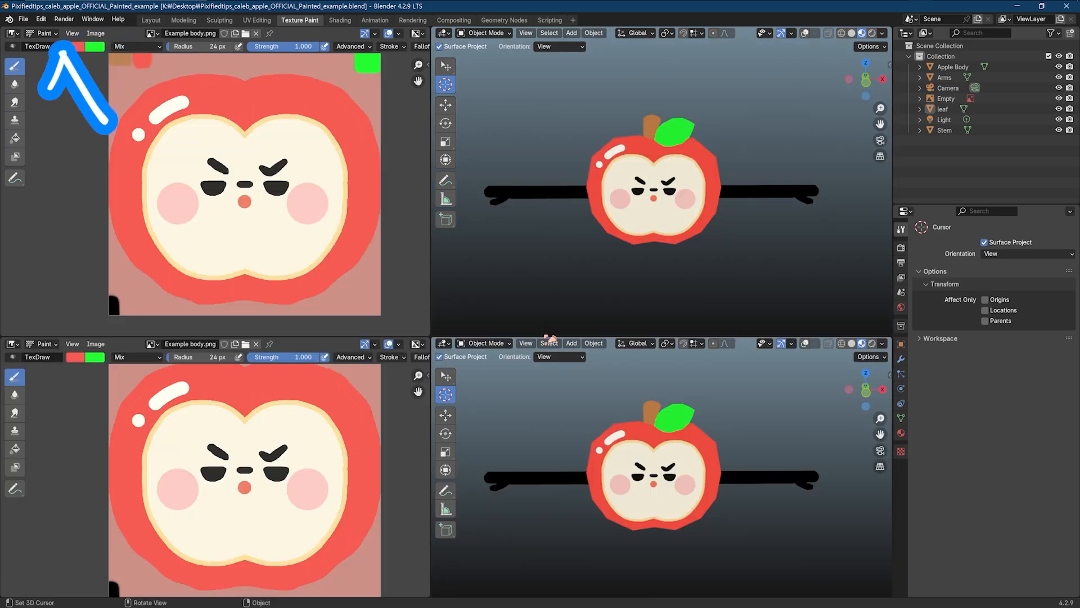
Change both image editor areas to 3D Viewports.
click(13, 37)
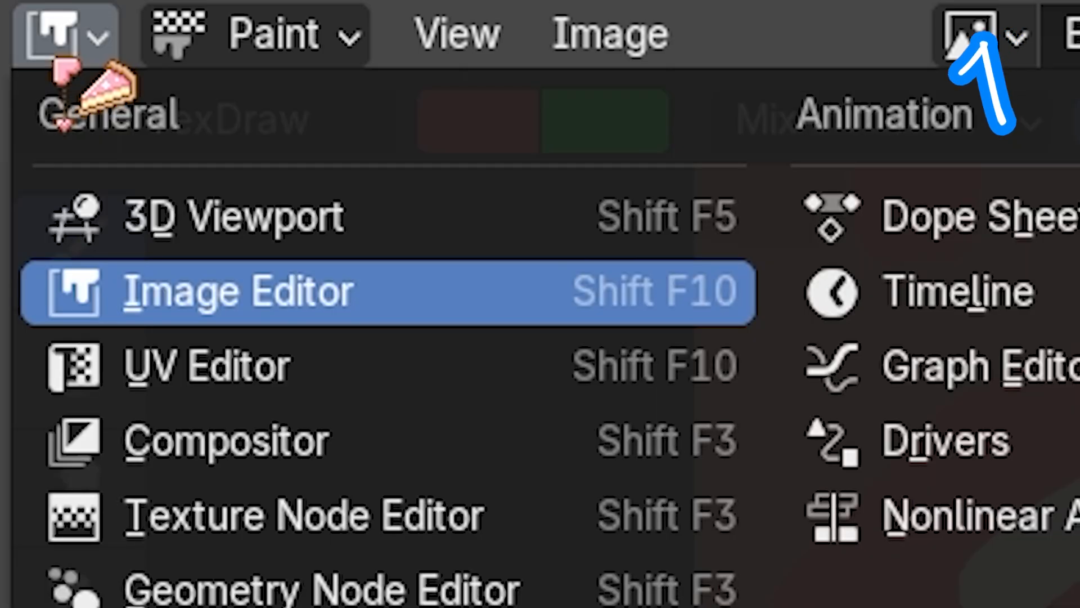
click(31, 61)
click(12, 343)
click(36, 372)
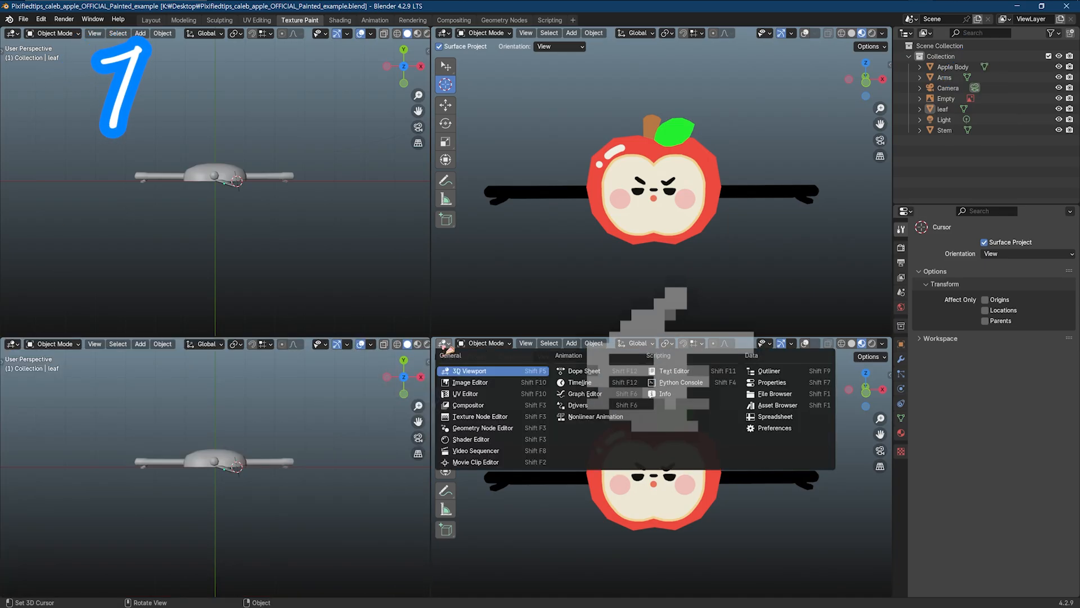
click(794, 344)
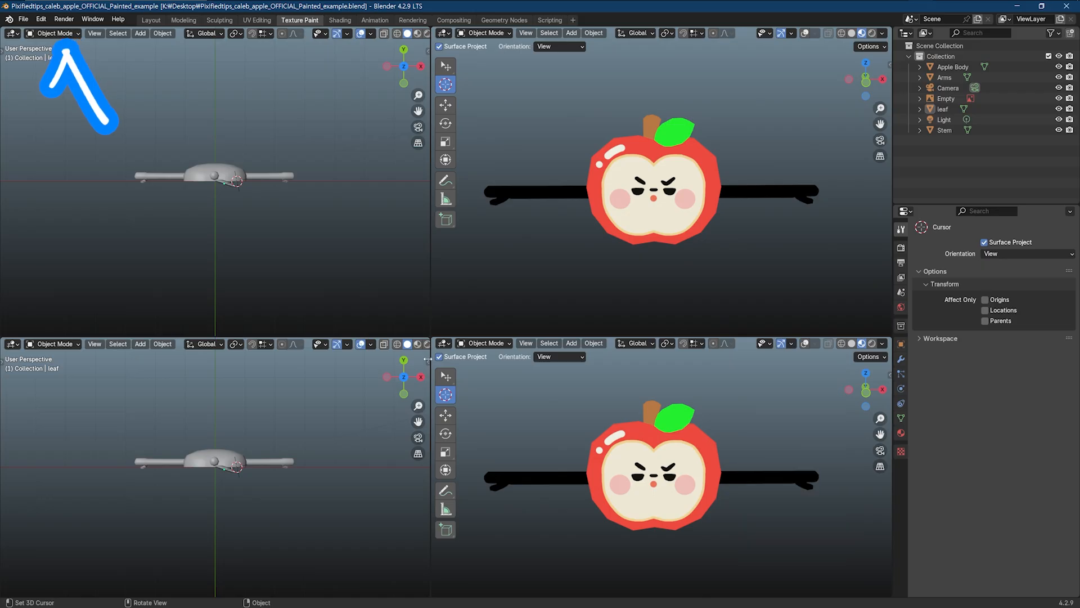
Enable the Move and Rotate object gizmos in the two new 3D viewports.
click(347, 344)
click(316, 444)
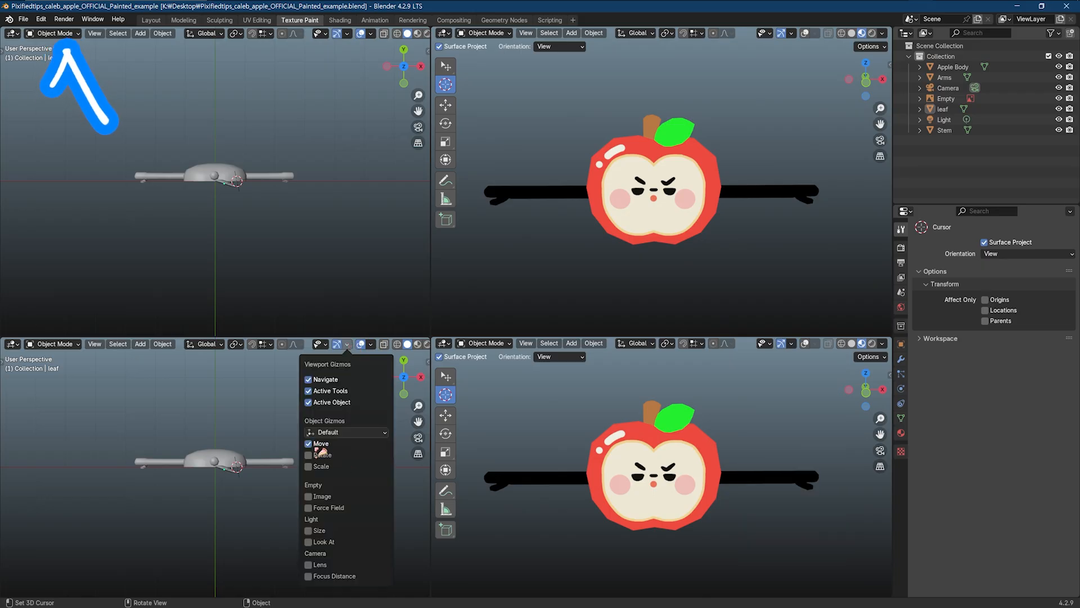
click(371, 33)
click(347, 33)
click(324, 135)
click(270, 121)
Set one viewport to the front orthographic view and another to the right view, with wireframe shading for the secondary viewports.
click(404, 82)
click(405, 67)
click(405, 66)
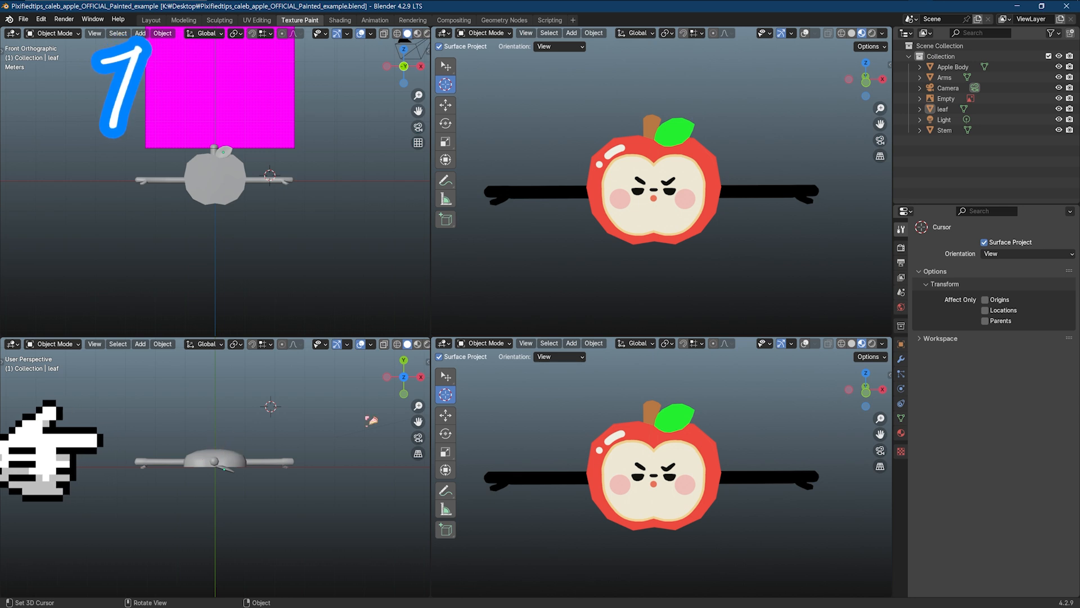
click(753, 393)
key(KP_3)
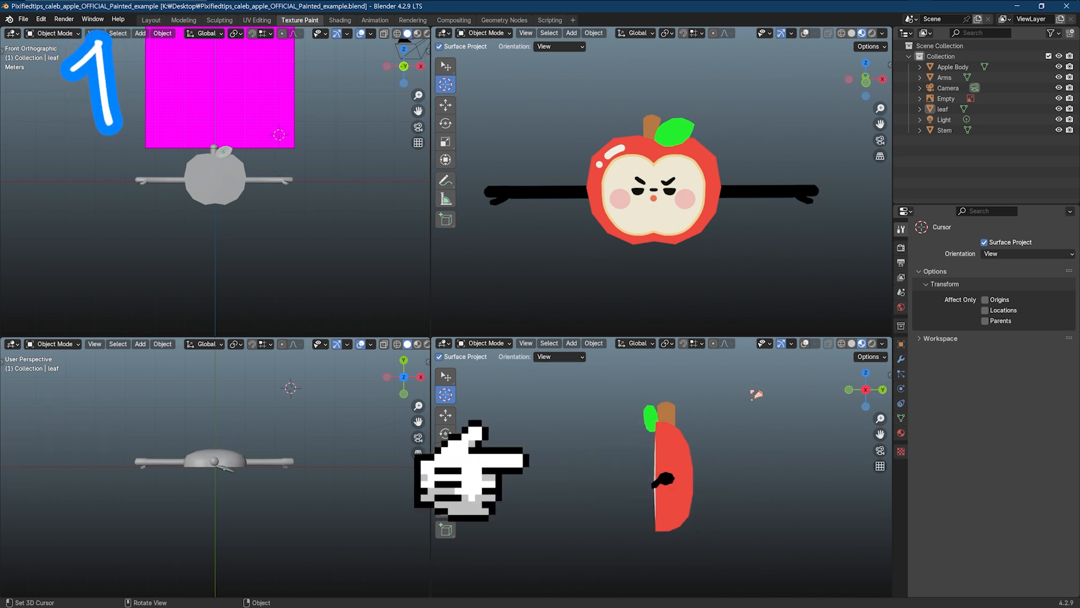
click(842, 344)
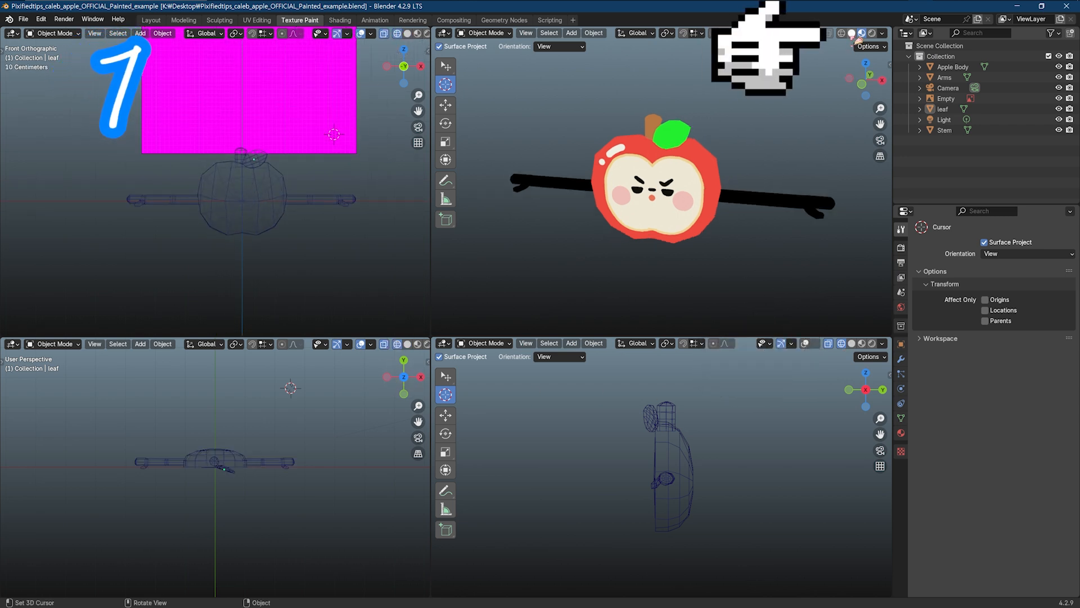
Display the main perspective viewport in Solid shading with Flat lighting and Object wire color.
click(857, 34)
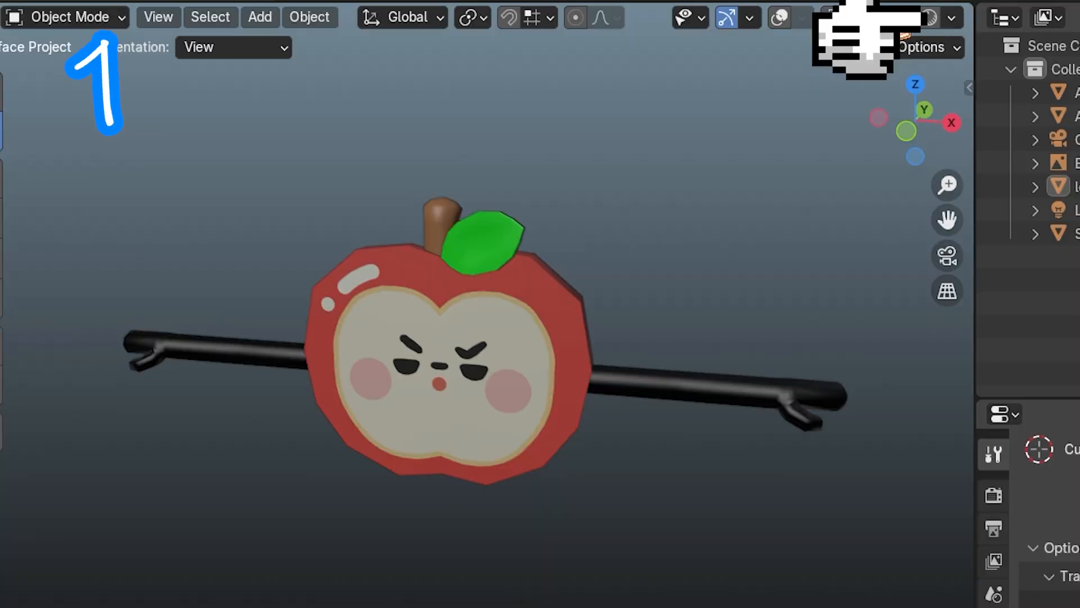
click(953, 18)
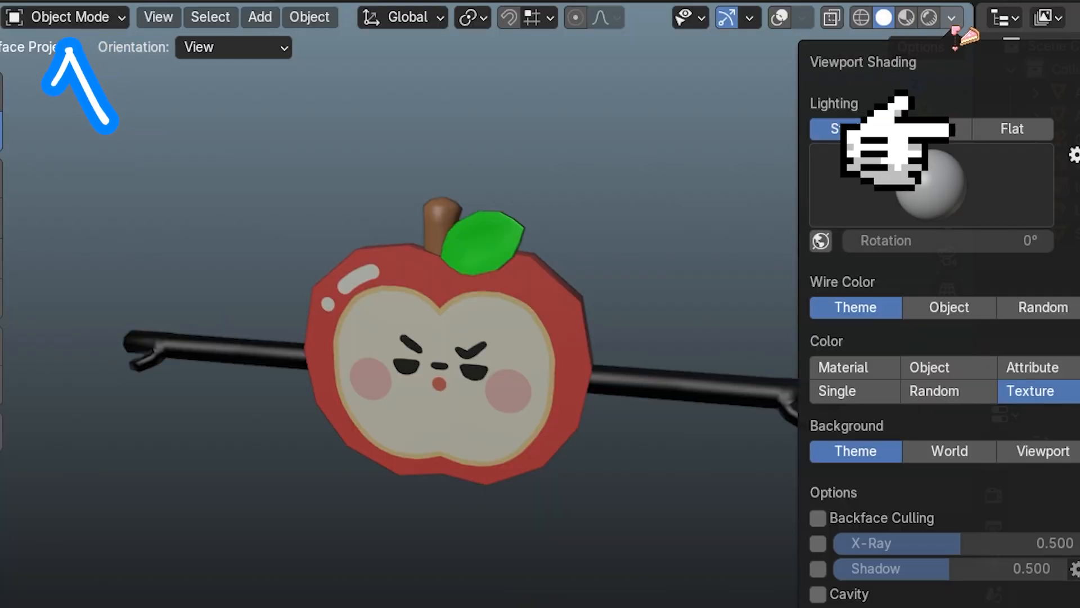
click(1016, 130)
click(956, 198)
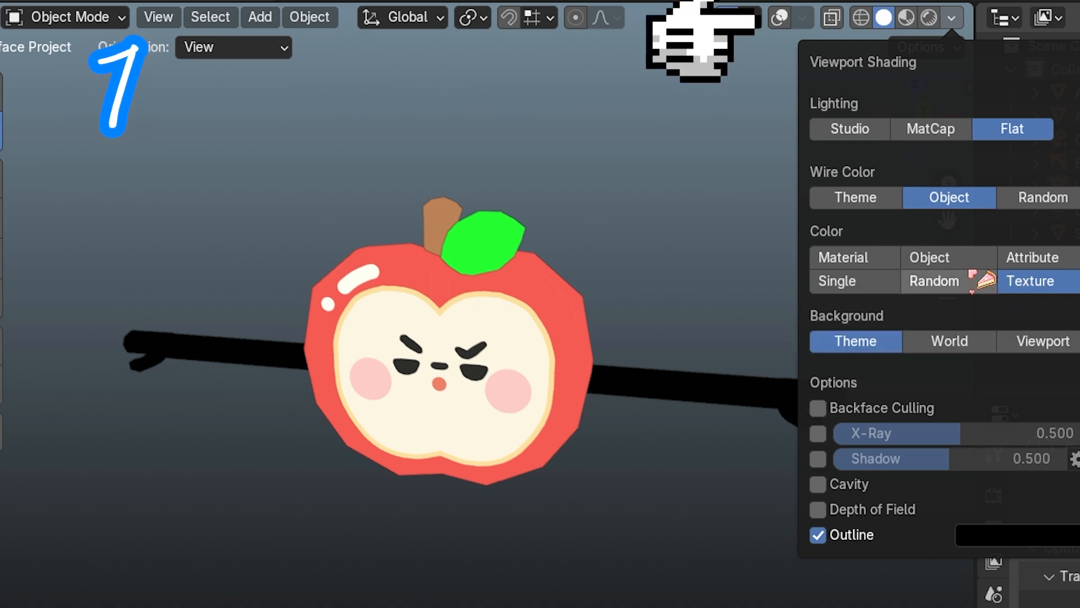
Turn on overlays in the perspective viewport and enable the Wireframe geometry overlay.
click(780, 21)
click(803, 18)
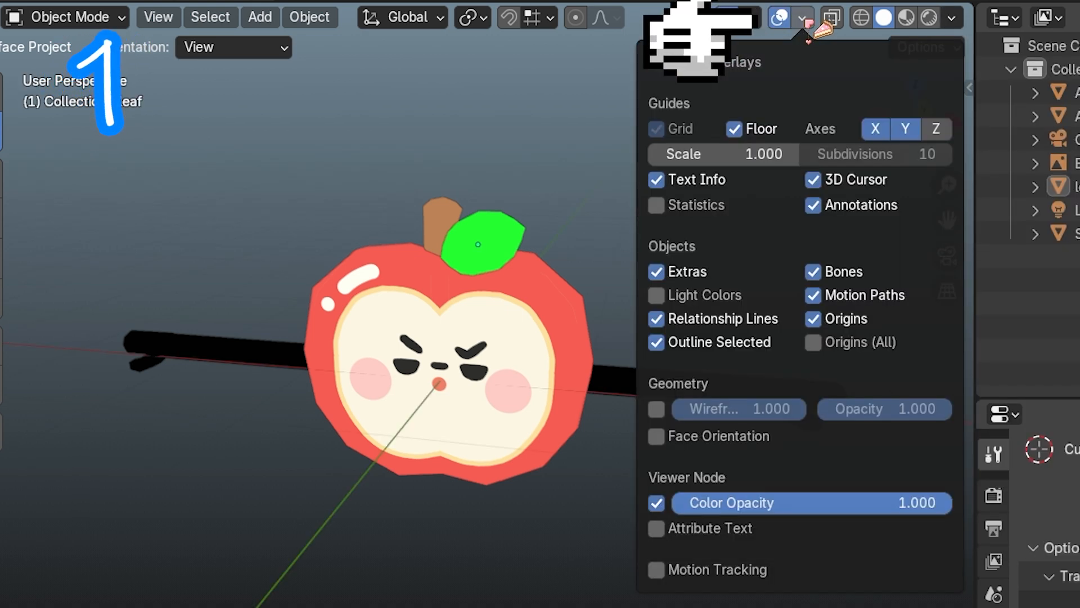
click(656, 409)
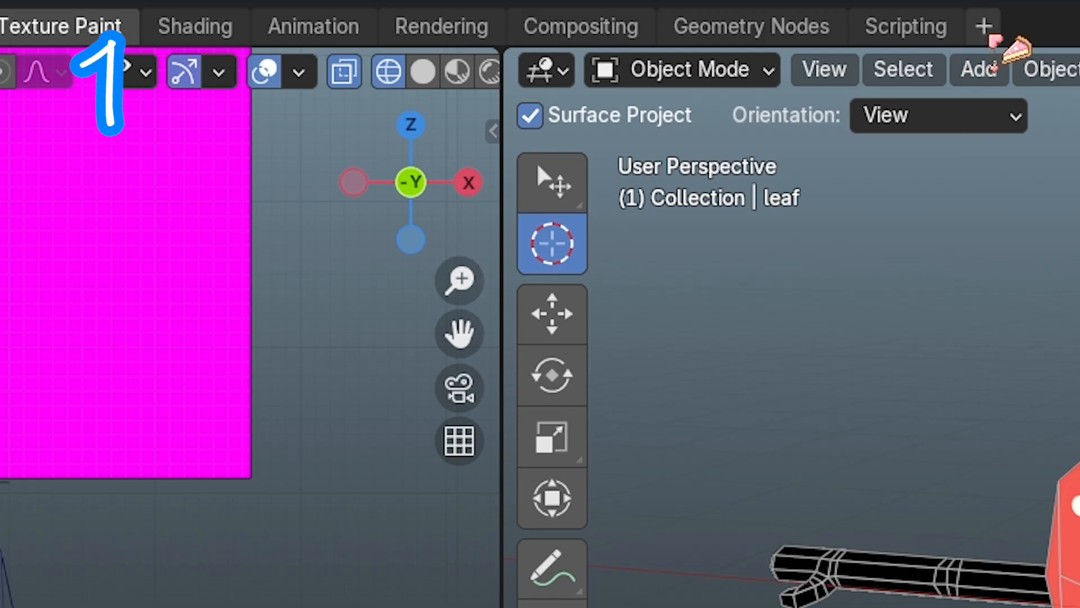
Add a new workspace based on the current layout and name it Maya.
click(989, 33)
click(923, 293)
double_click(285, 24)
text(Maya)
key(Return)
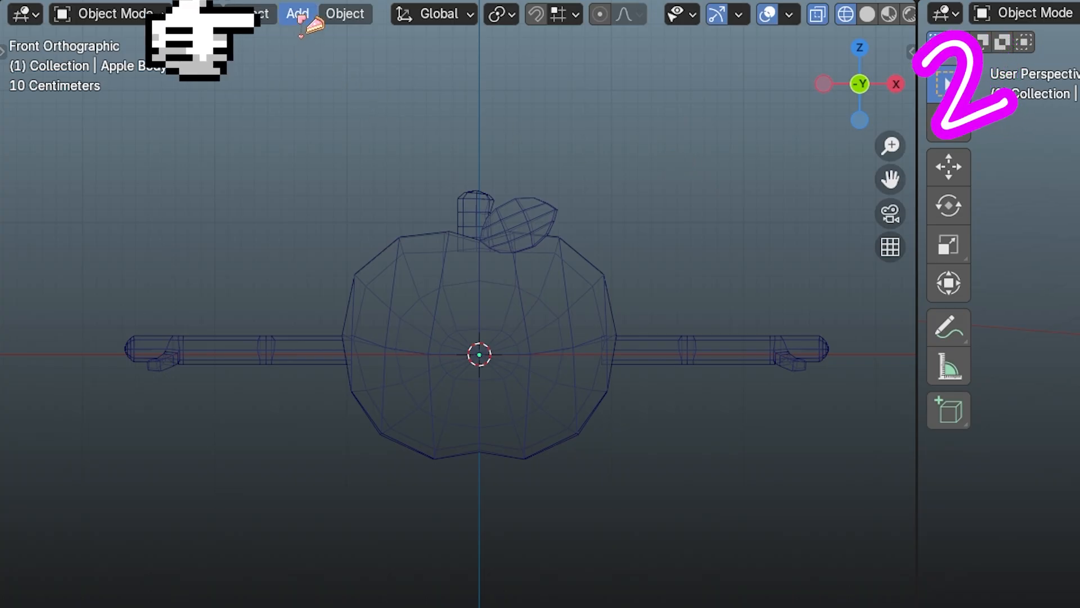
Add an armature and move it down along Z so its base sits at the bottom of the apple body.
click(298, 16)
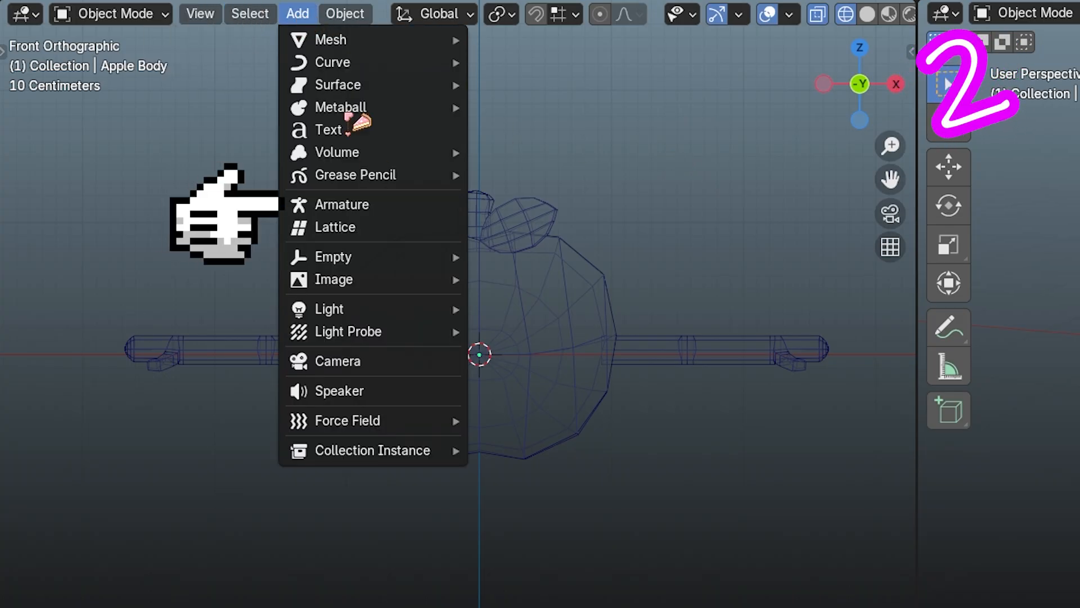
click(378, 203)
drag(483, 228, 485, 318)
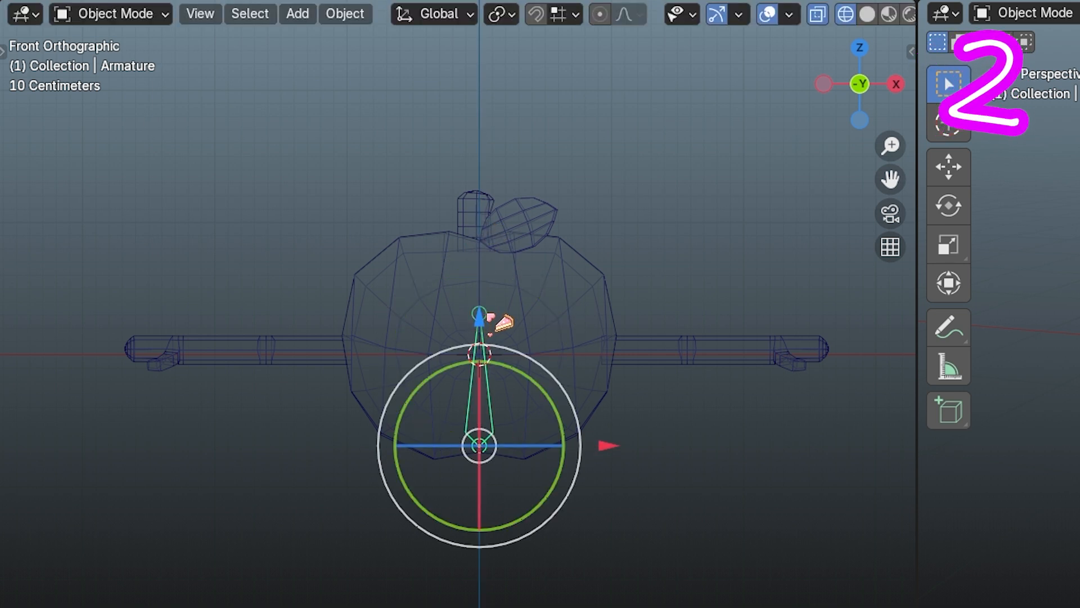
In Edit Mode, raise the body bone's tip about 0.52 m along Z to the top of the apple.
key(Tab)
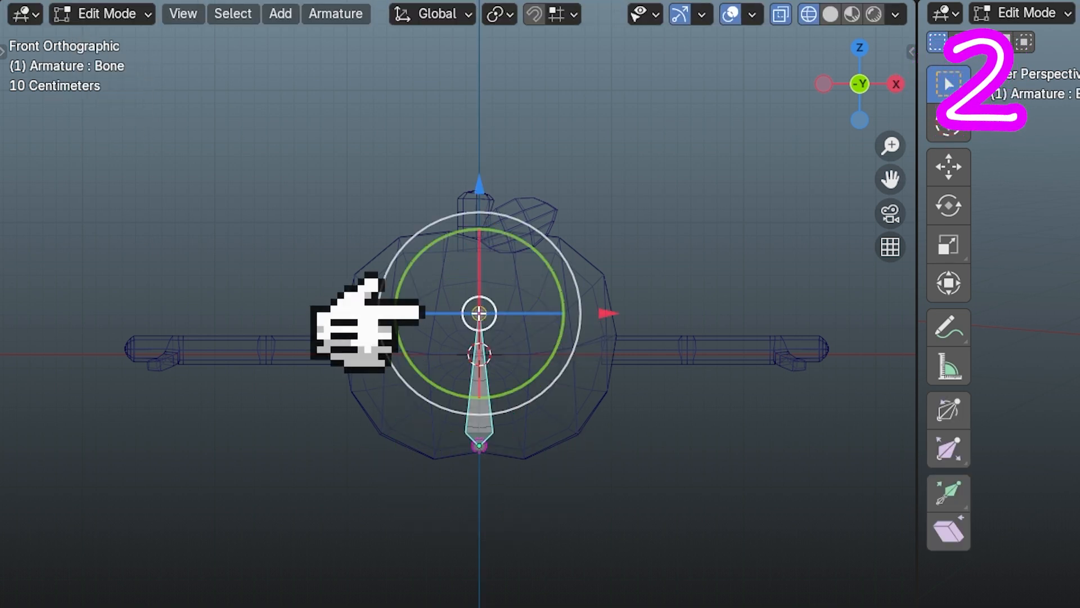
drag(480, 184, 480, 165)
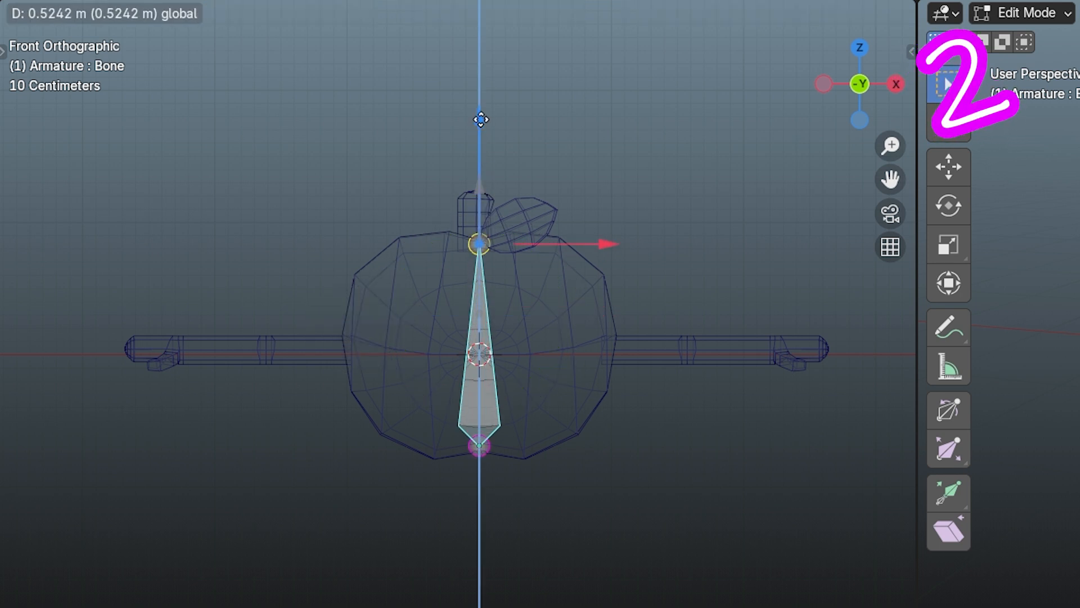
drag(481, 119, 478, 118)
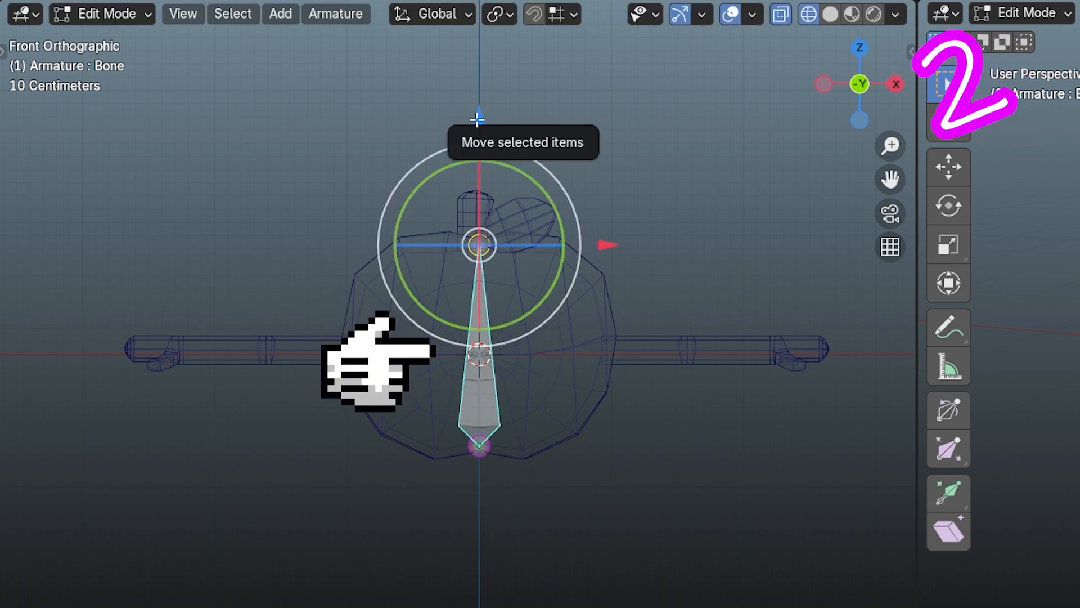
Duplicate the body bone beside the arm on the positive X side and scale the copy down.
click(486, 378)
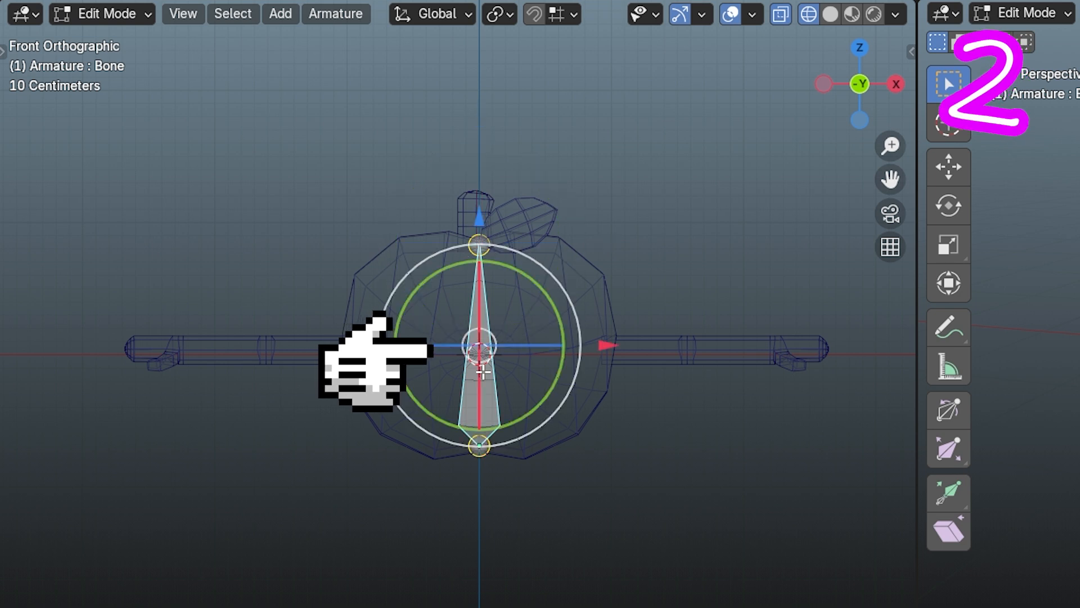
key(shift+d)
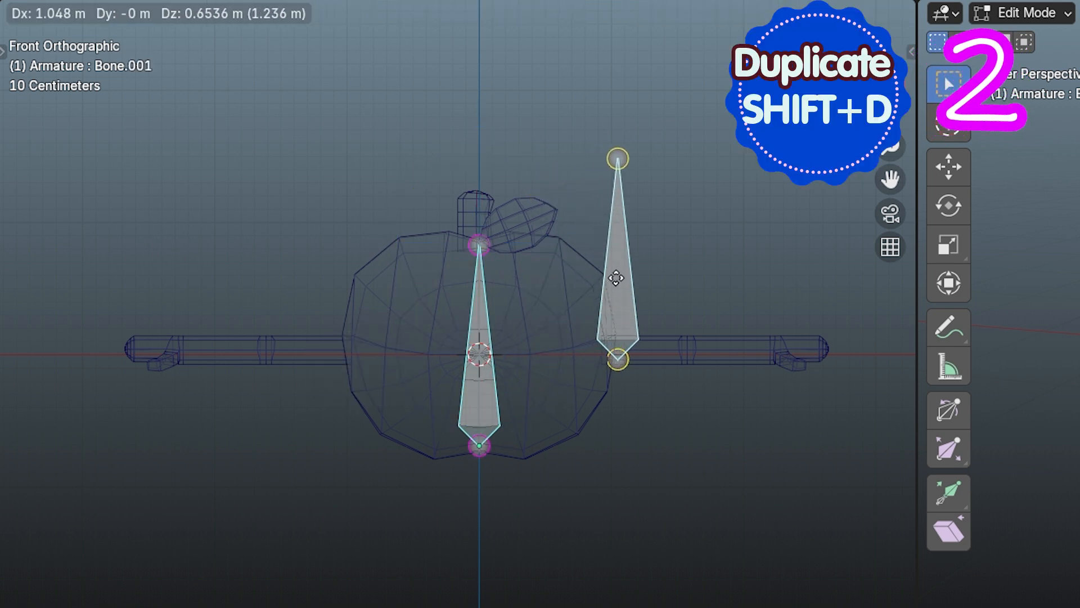
click(614, 274)
key(s)
click(625, 231)
drag(615, 133, 615, 211)
scroll(704, 290, up, 2)
Lay the copied bone along the arm by placing its ends at the shoulder and the elbow.
drag(621, 281, 686, 418)
key(g)
click(619, 266)
scroll(706, 395, up, 5)
click(555, 355)
drag(680, 356, 763, 371)
Extrude a forearm bone from the elbow to the wrist, about 0.66 m along X.
key(e)
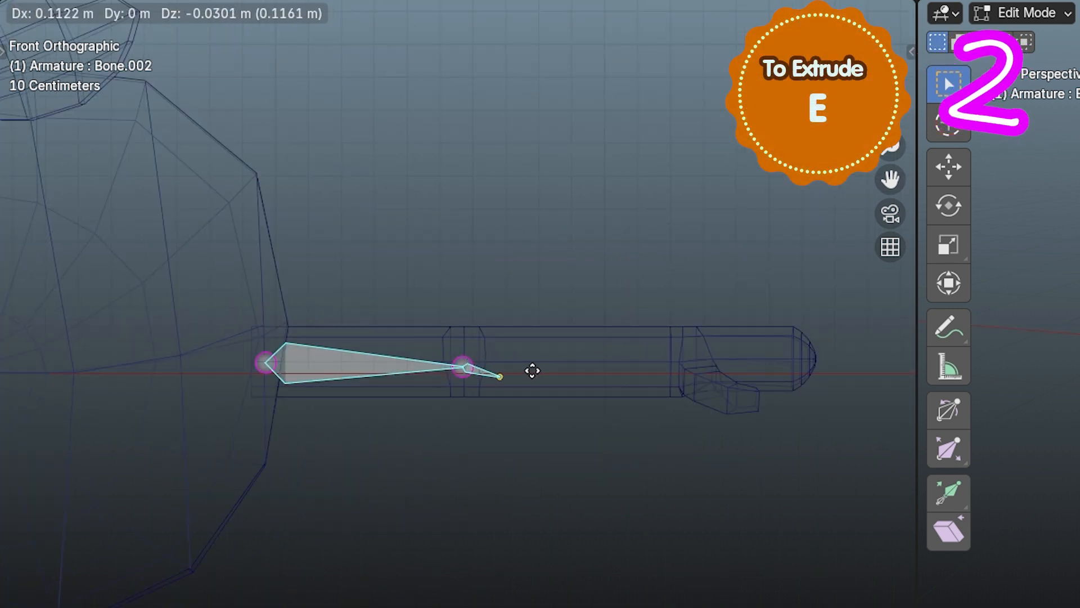
right_click(524, 361)
key(e)
key(x)
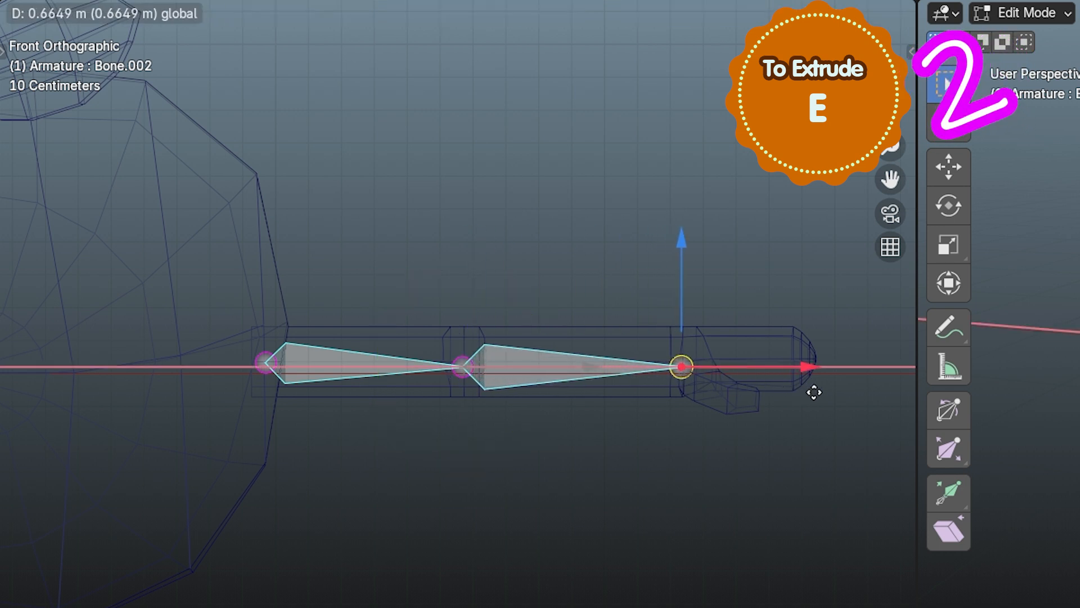
right_click(814, 392)
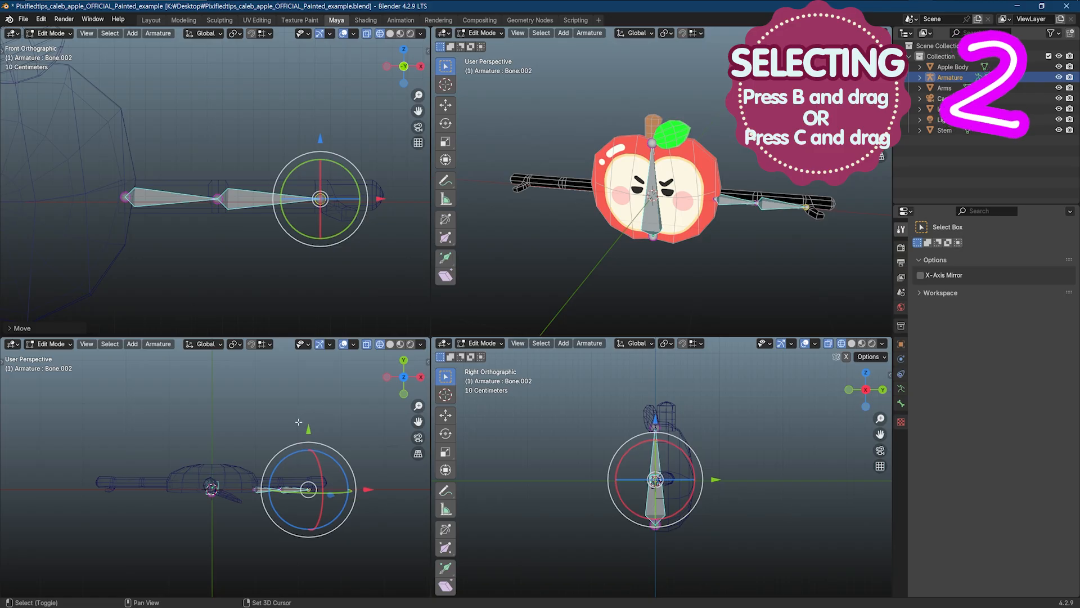
Select both arm bones in the top-facing viewport and move them along Y into the middle of the arm.
middle_drag(307, 426, 359, 434)
drag(374, 417, 233, 532)
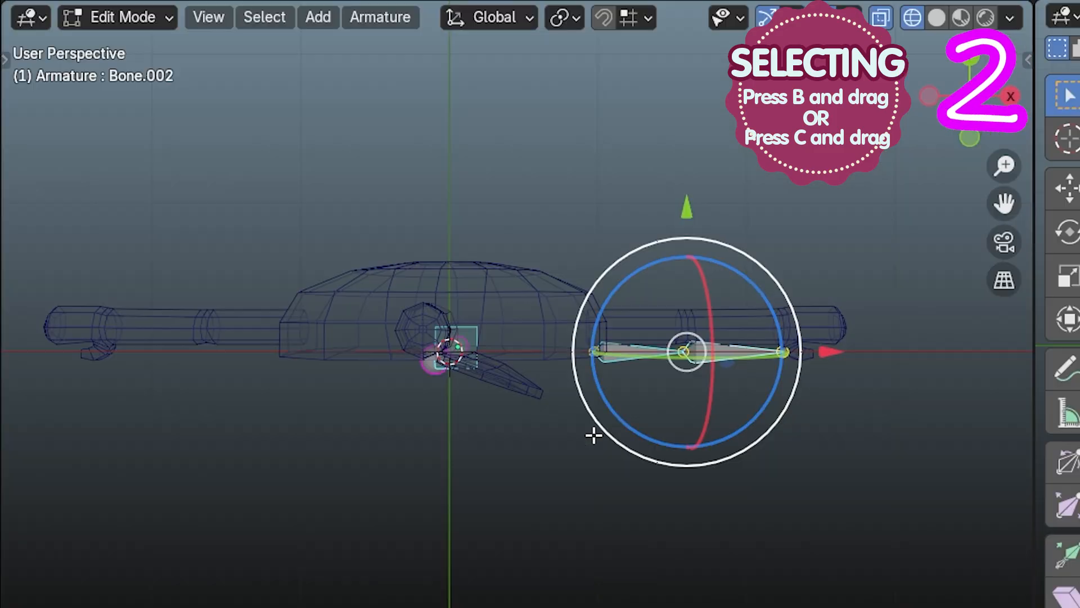
drag(687, 212, 687, 194)
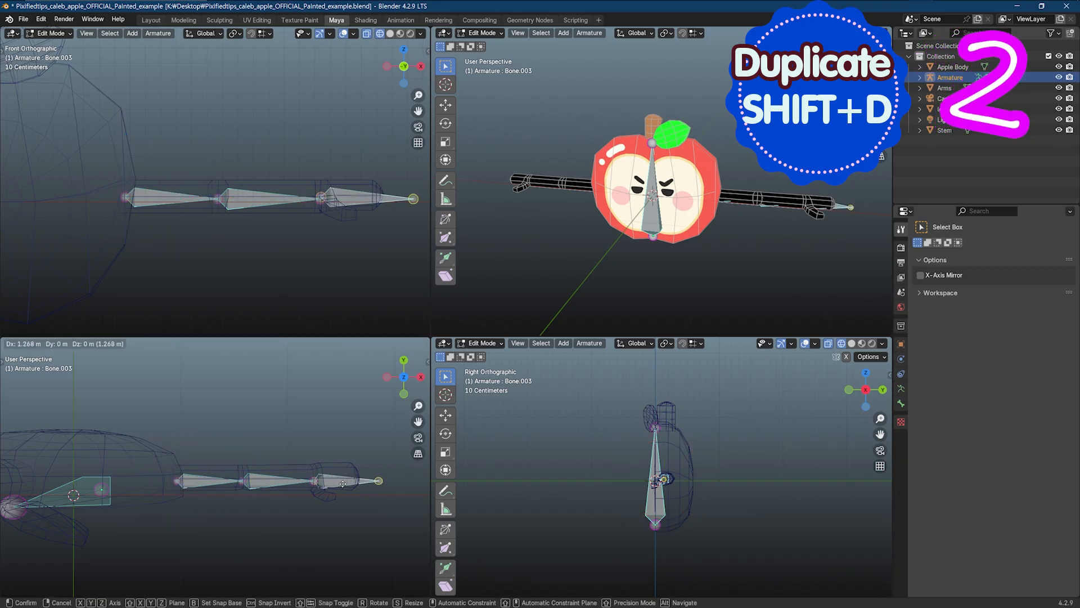
Place a duplicated arm bone in the hand and shorten it along X to end at the hand's tip.
click(343, 484)
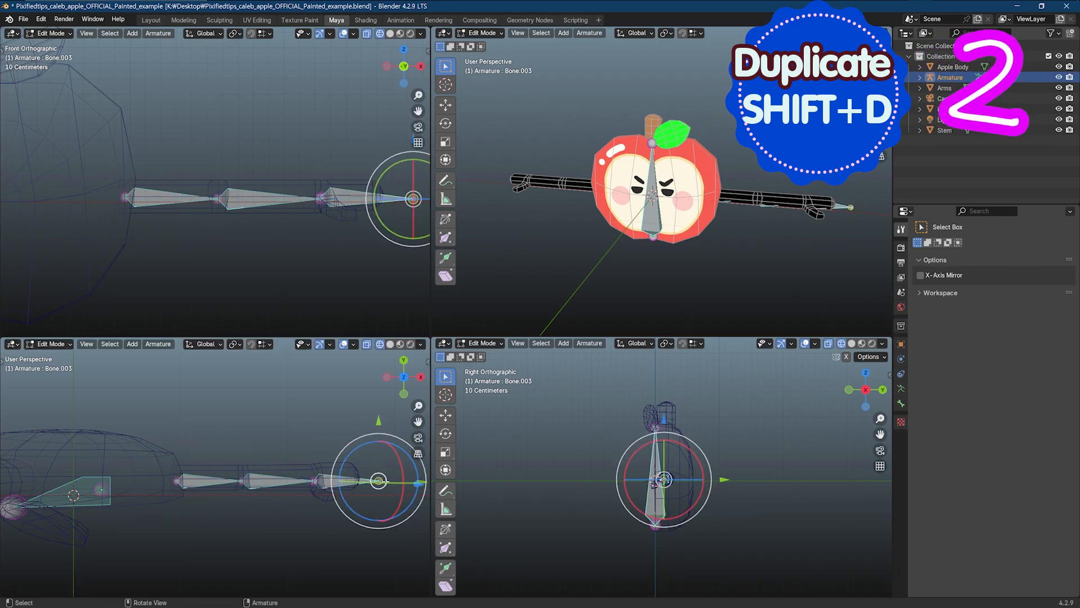
key(shift+d)
key(x)
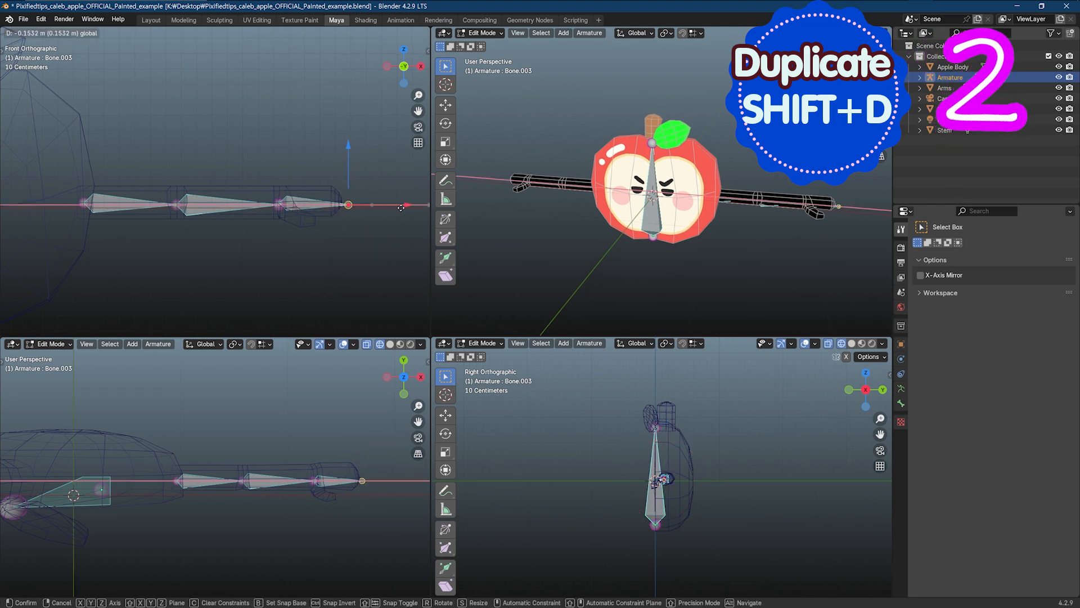
click(390, 212)
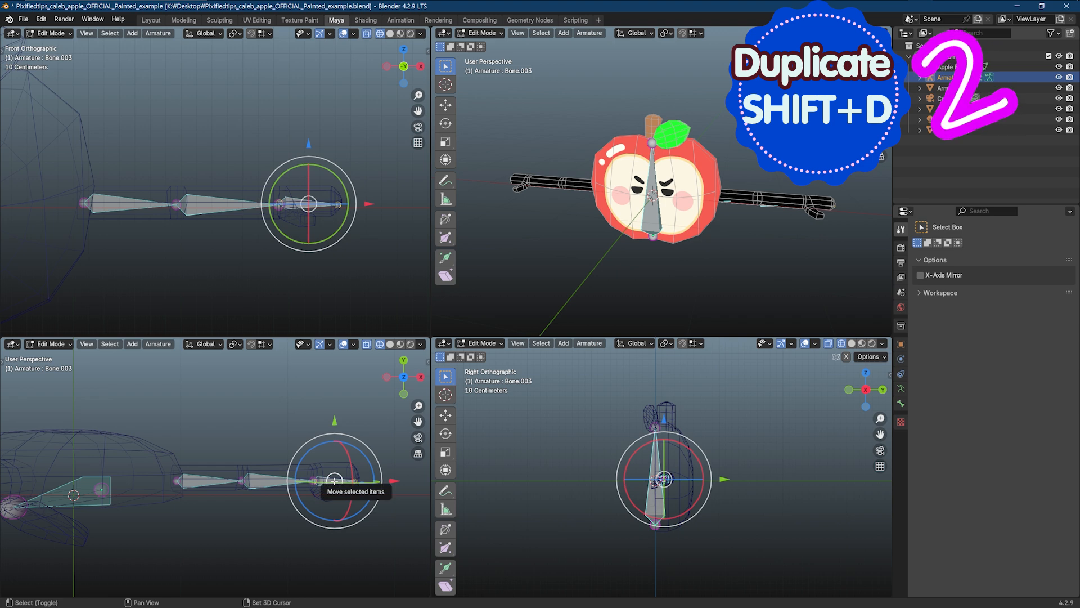
Duplicate the hand bone and reposition both ends of the copy to fit it inside the thumb.
key(shift+d)
click(302, 473)
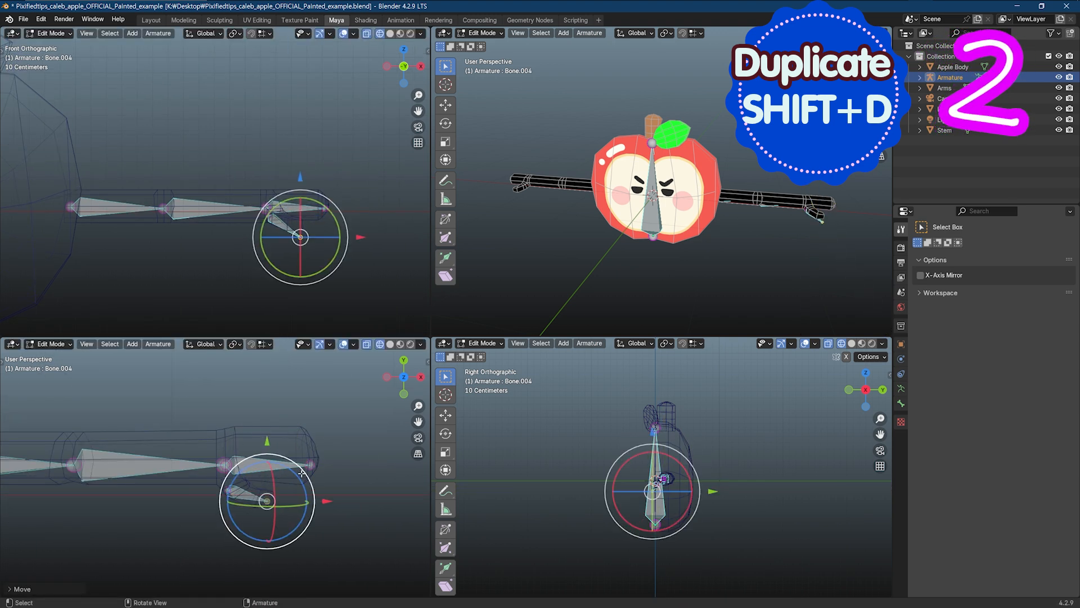
click(227, 490)
key(g)
click(226, 485)
click(266, 501)
key(g)
click(347, 225)
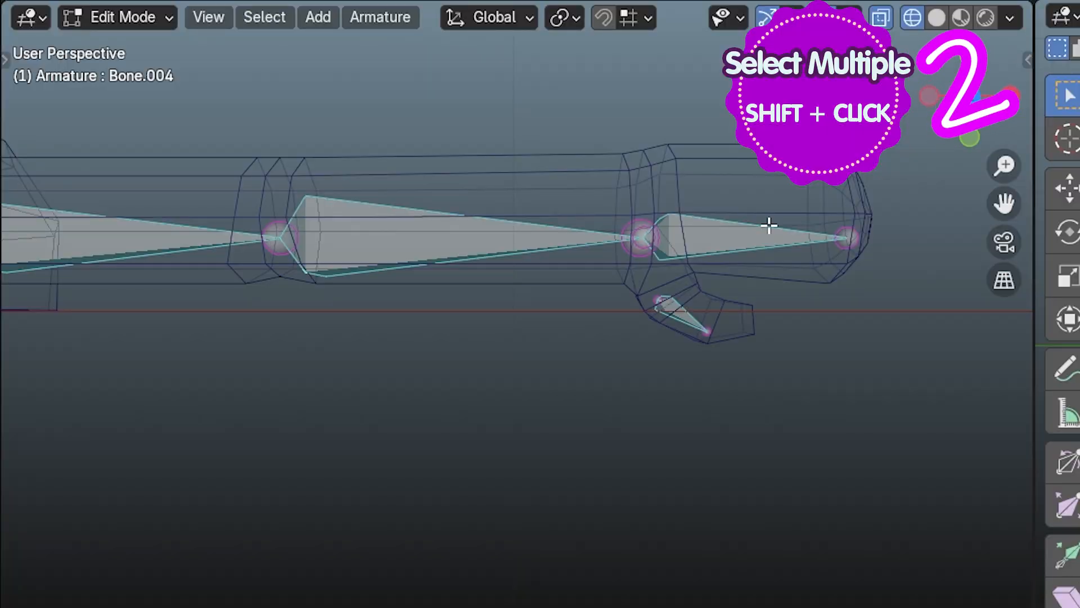
Parent the hand and thumb bones to the forearm bone with Keep Offset.
click(769, 225)
shift+click(681, 319)
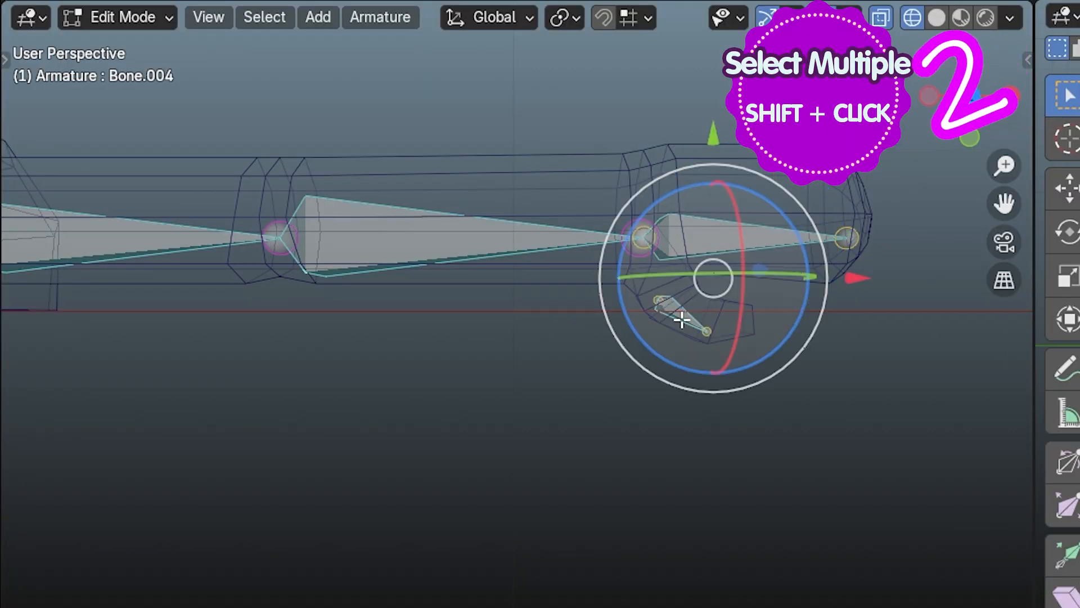
shift+click(540, 244)
key(ctrl+p)
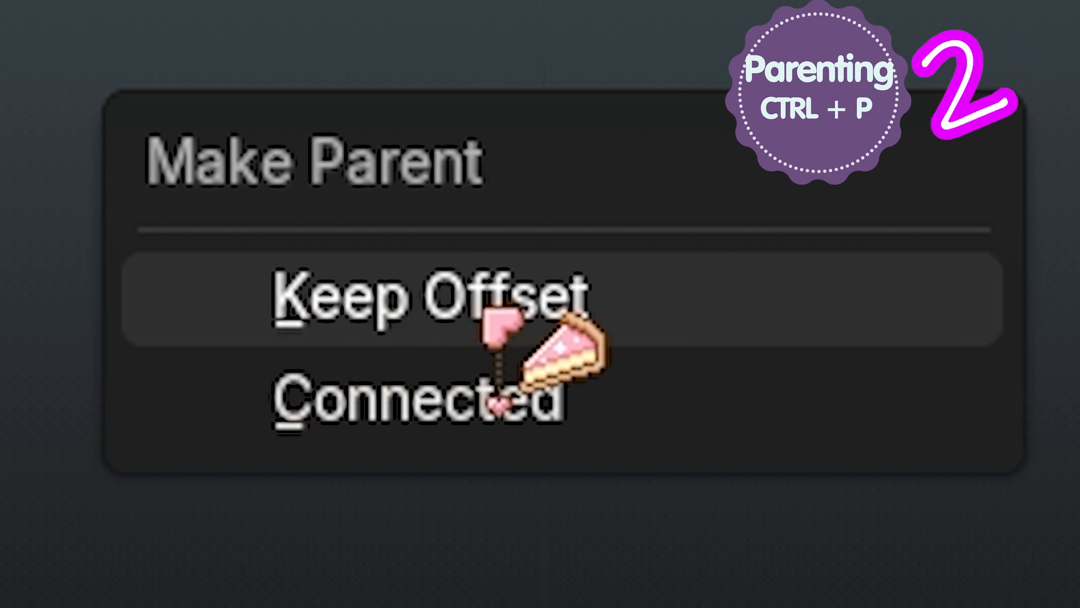
click(491, 318)
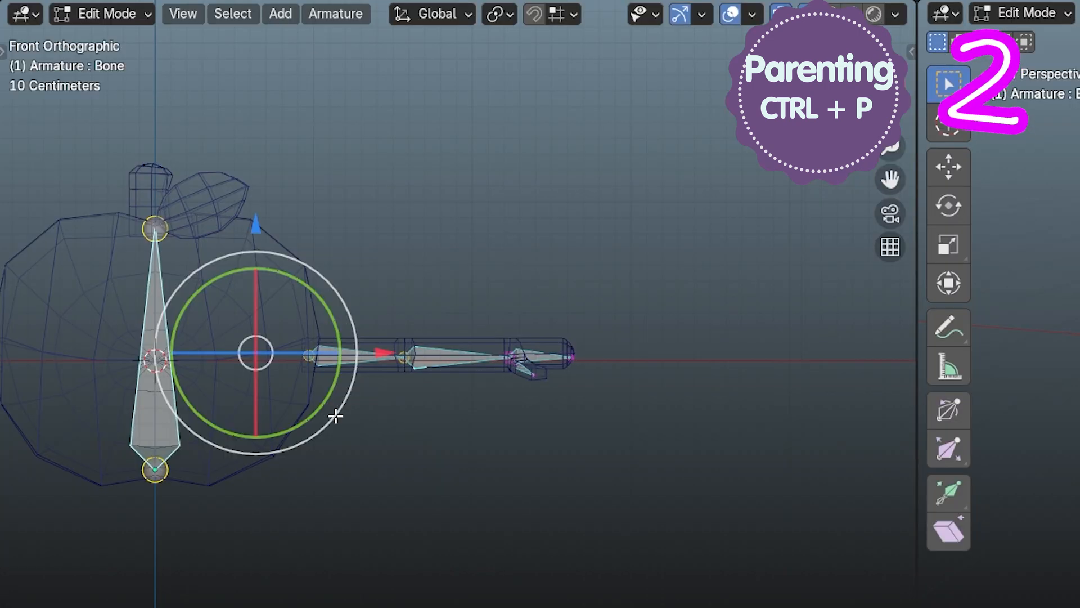
Parent the upper arm bone to the body's central bone, keeping its offset.
click(555, 374)
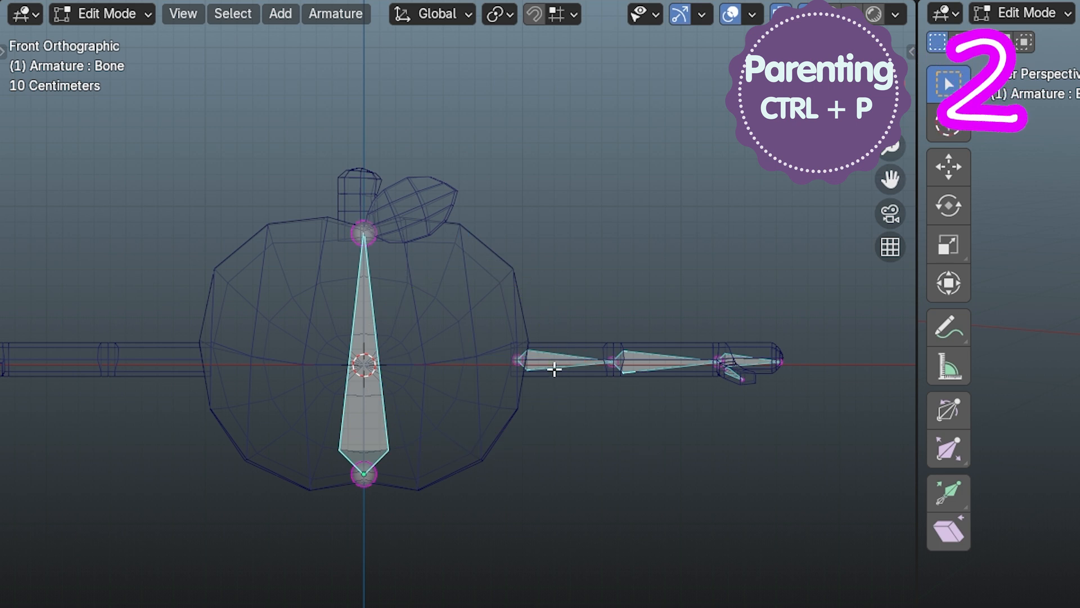
click(561, 359)
shift+click(371, 411)
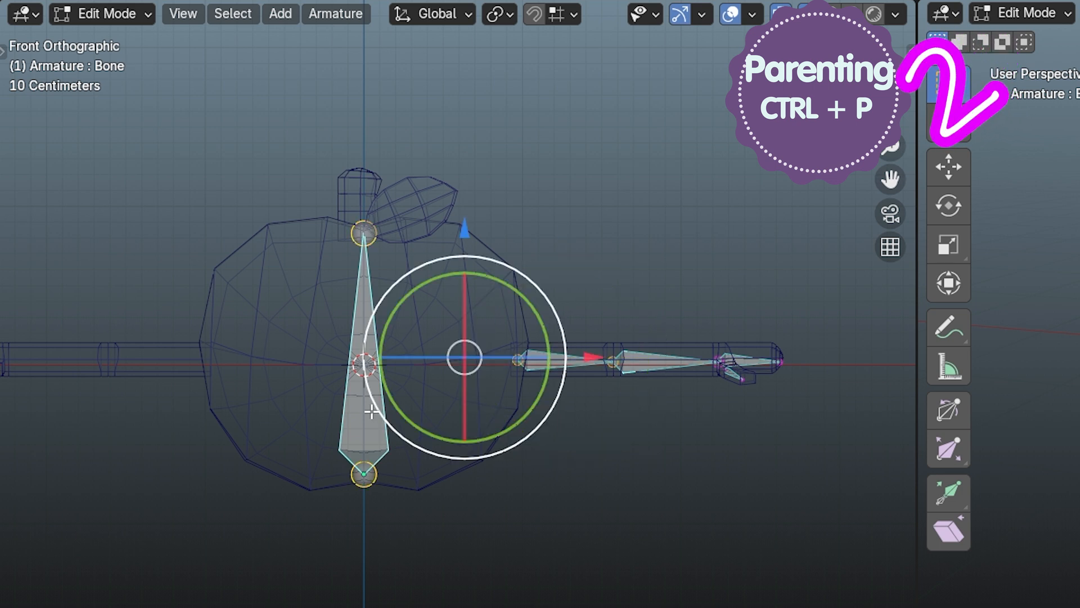
key(ctrl+p)
click(589, 407)
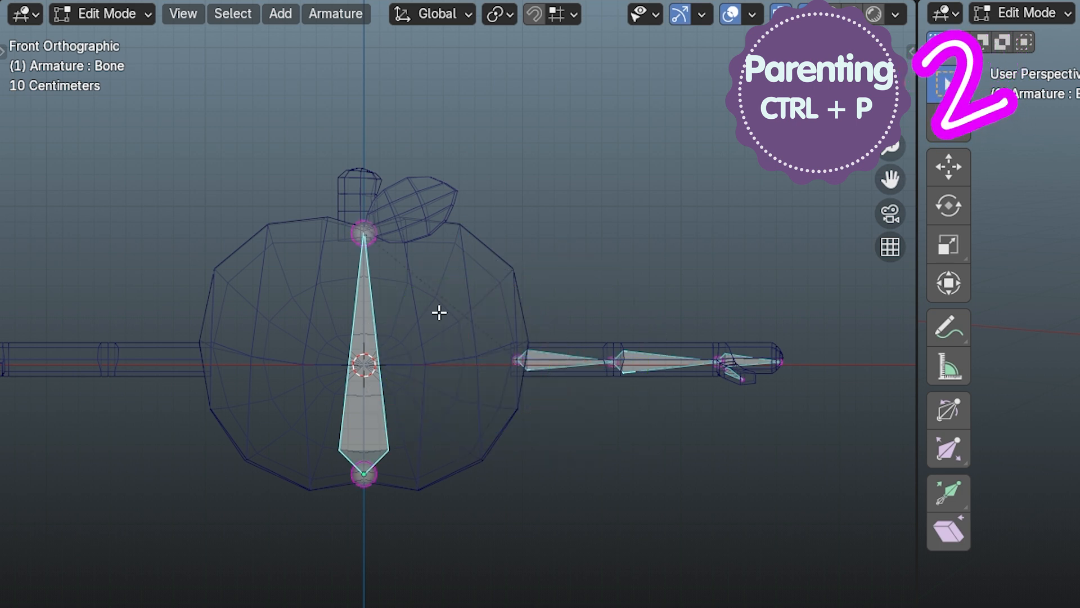
Rename both the armature object and its armature data as Caleb Apple Rig.
scroll(438, 333, down, 4)
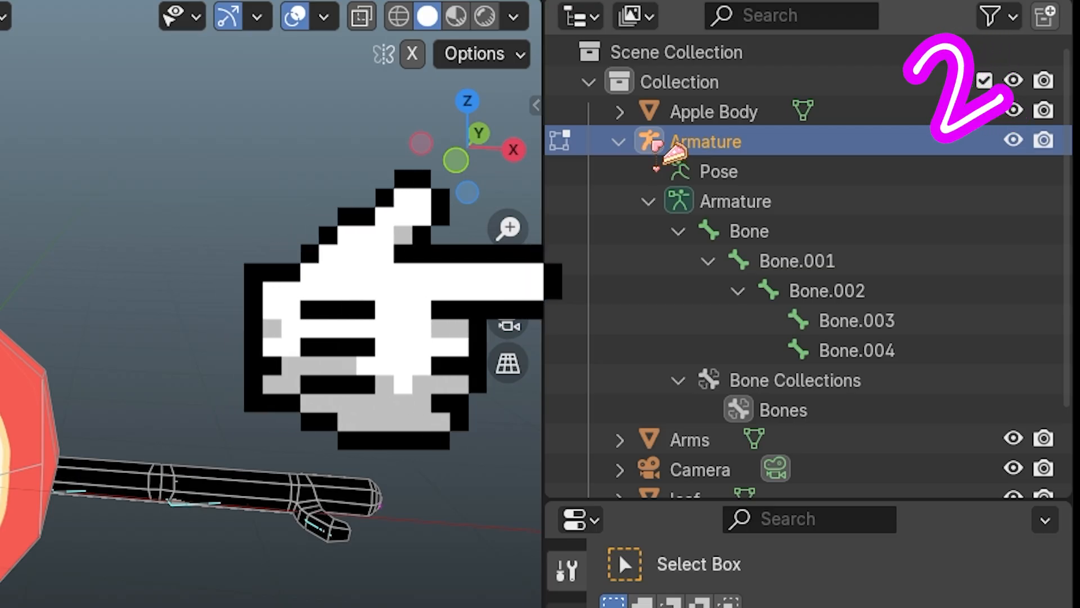
text(Caleb  Apple)
key(Return)
double_click(774, 174)
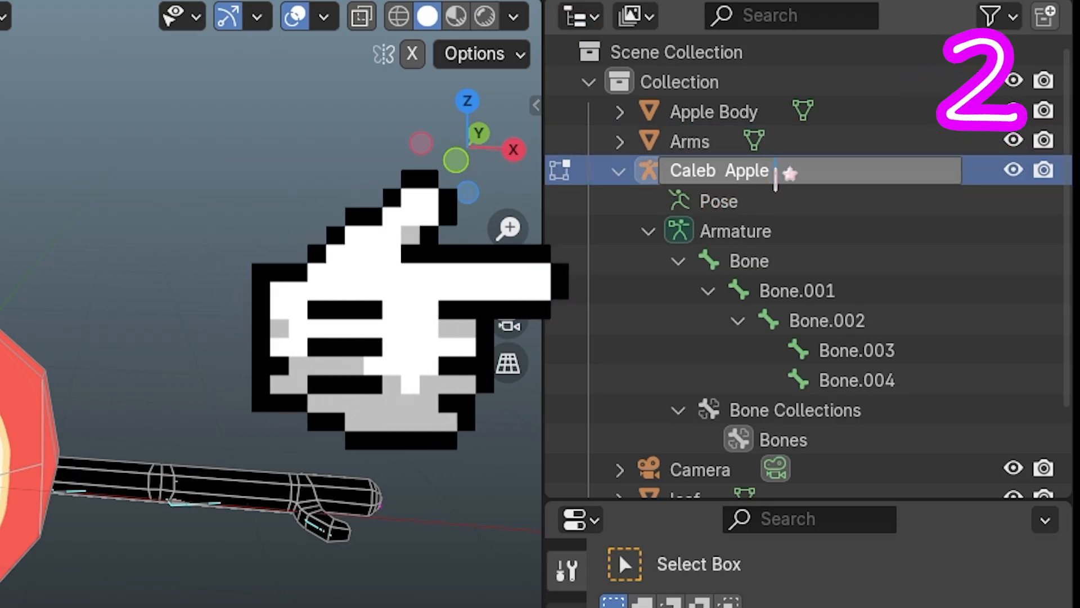
text(Rig)
key(Return)
double_click(743, 231)
text(Caleb  Apple Rig)
Rename the central body bone as Spine 001 and the upper arm bone as R Arm bn.
click(763, 261)
double_click(763, 262)
text(Spine 001)
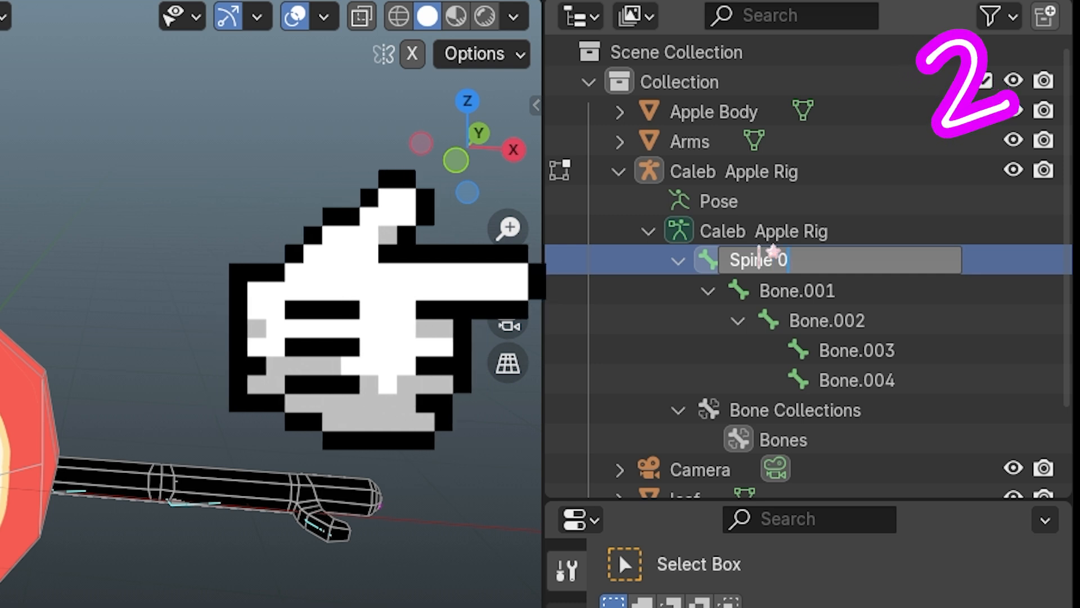
key(Return)
double_click(805, 291)
text(R Arm bn)
key(Return)
Rename the forearm bone, Bone.002, as R Elbow bn.
double_click(808, 279)
text(Elbow bn)
key(Return)
double_click(849, 255)
text(_)
double_click(818, 223)
double_click(861, 288)
text(b)
key(Return)
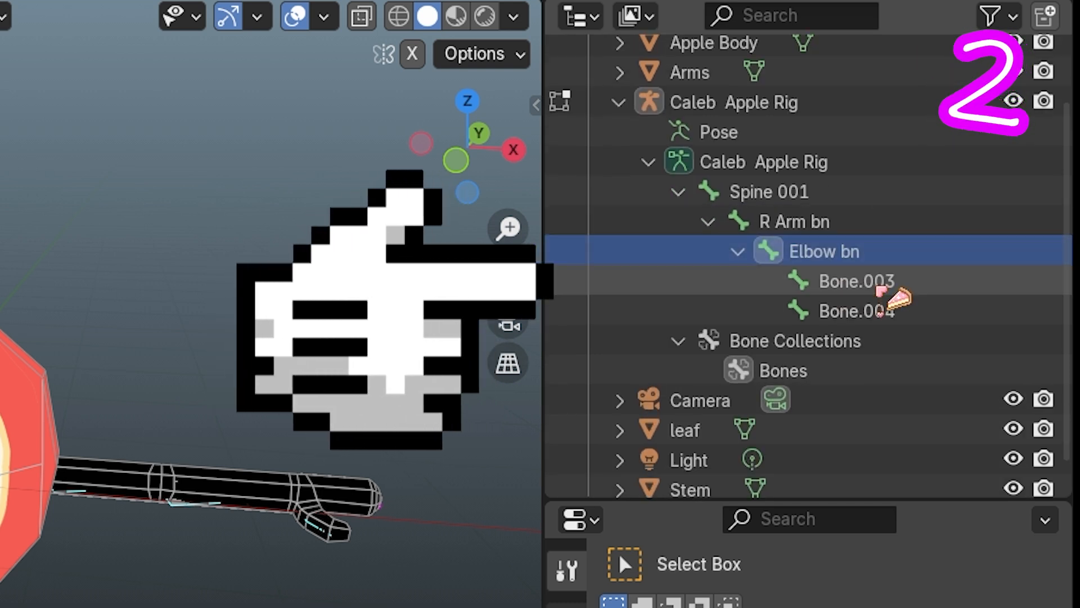
click(838, 226)
double_click(855, 255)
text(R Elbow bn)
key(Return)
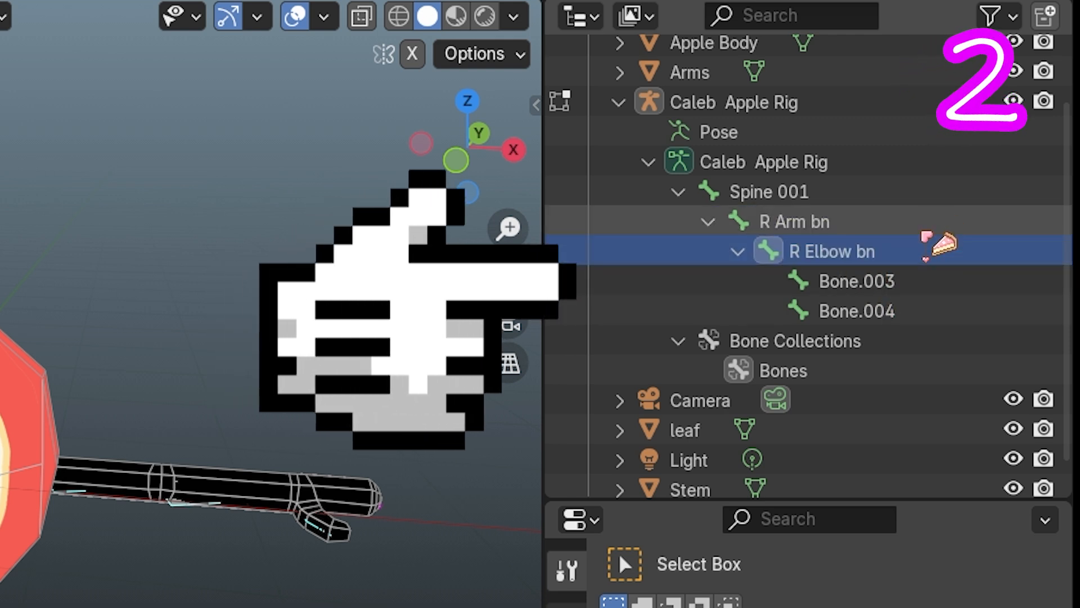
Rename Bone.003 as R Hand bn and Bone.004 as R Thumb bn.
click(877, 281)
double_click(880, 276)
text(R Hand bn)
key(Return)
click(903, 307)
double_click(900, 306)
text(R Thumb bn)
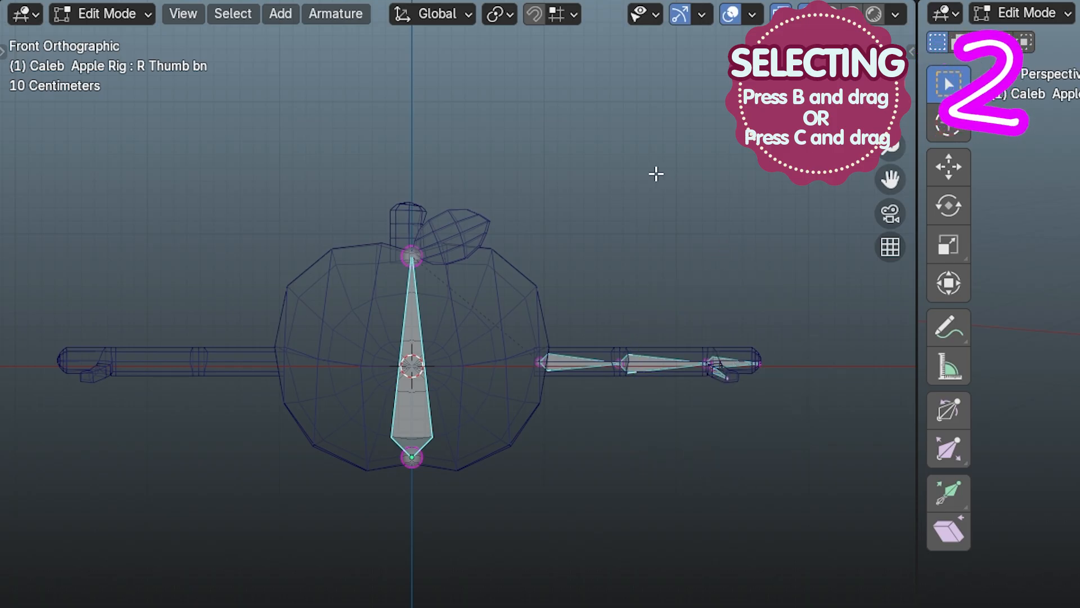
Select all the arm, hand and thumb bones and symmetrise them to the character's other side.
key(b)
drag(517, 196, 848, 494)
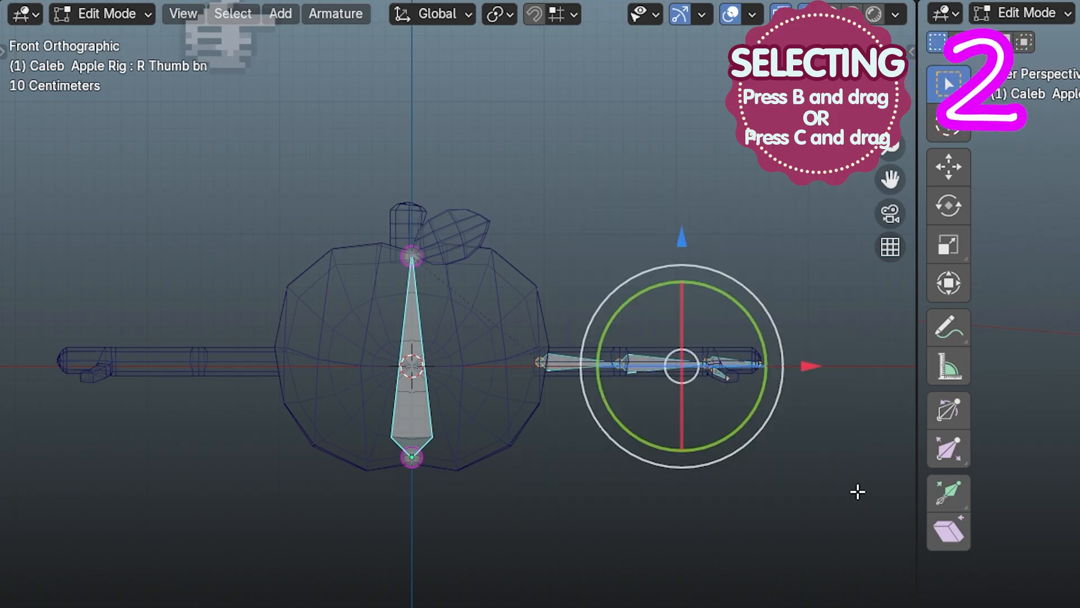
click(340, 16)
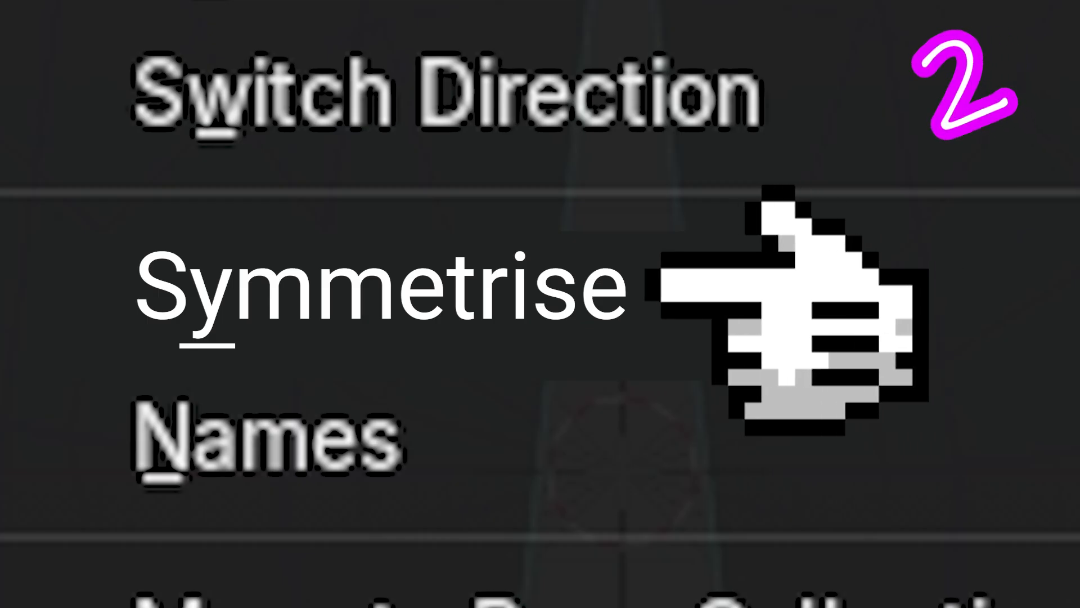
click(382, 287)
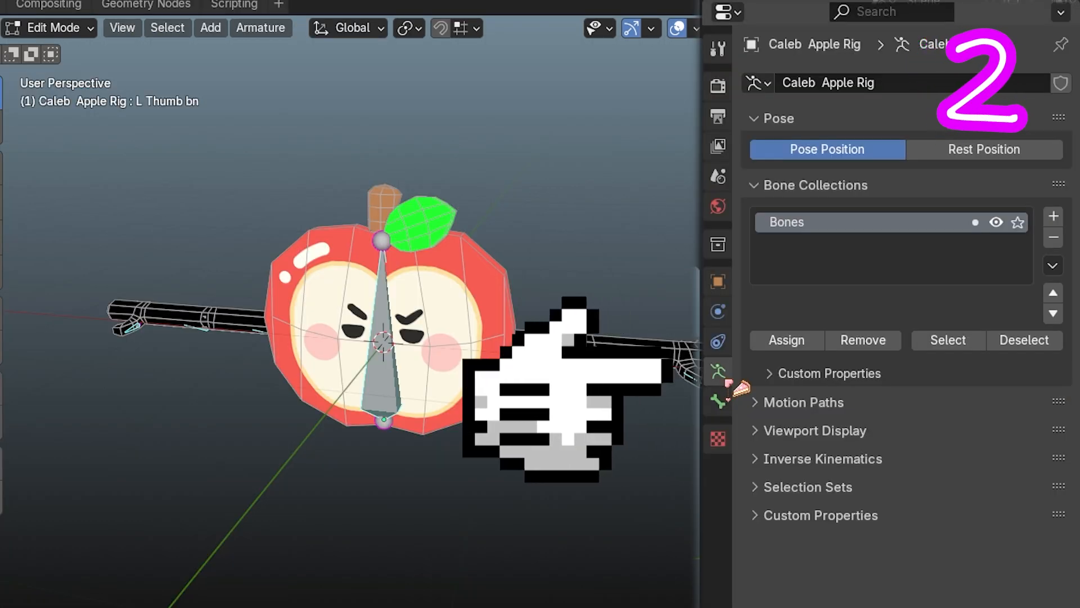
Set the armature's viewport display to In Front and show its bones as Stick.
click(785, 431)
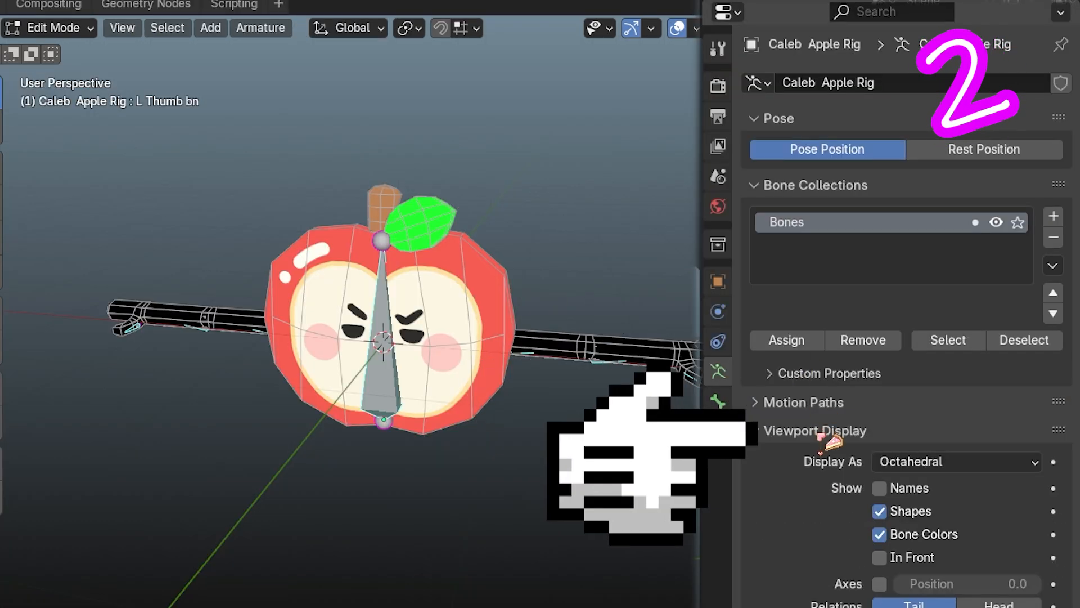
click(909, 556)
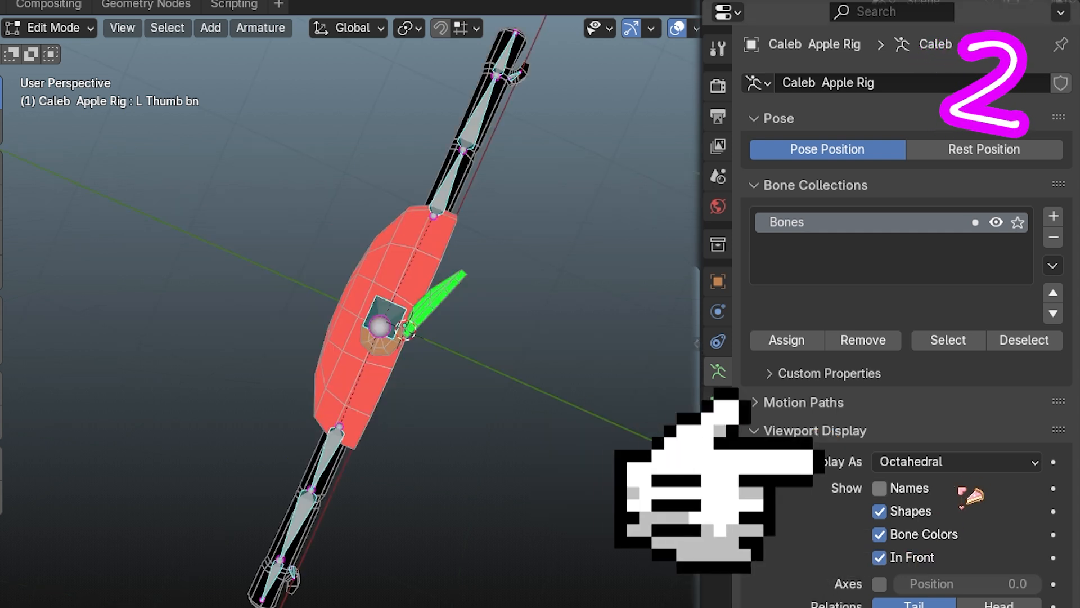
click(990, 462)
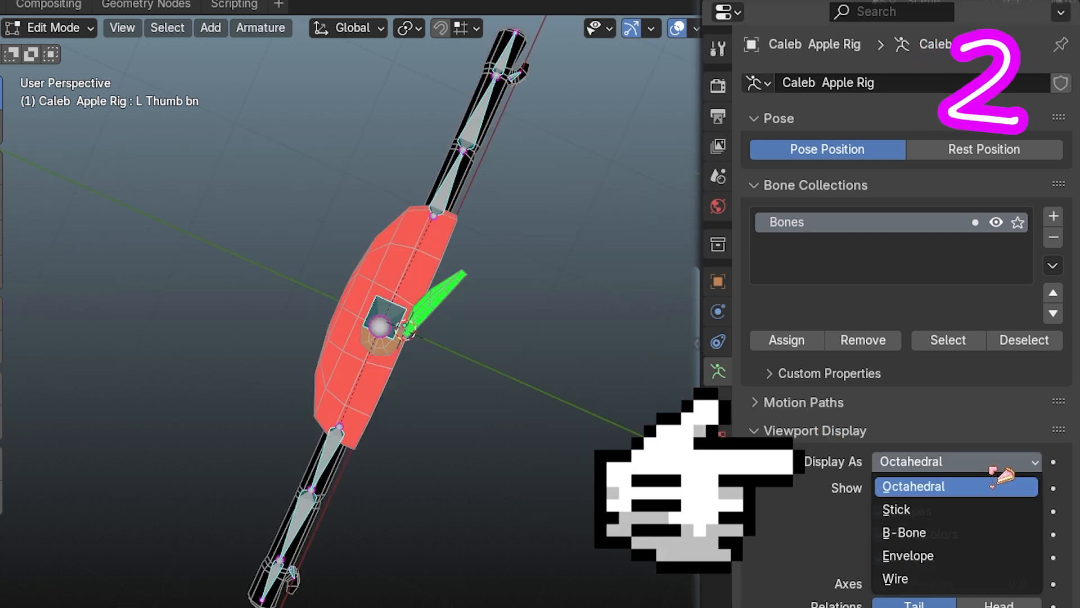
click(981, 510)
Build a three-bone chain inside the leaf from a shrunken copy of the spine bone.
scroll(427, 357, down, 3)
middle_drag(427, 357, 639, 225)
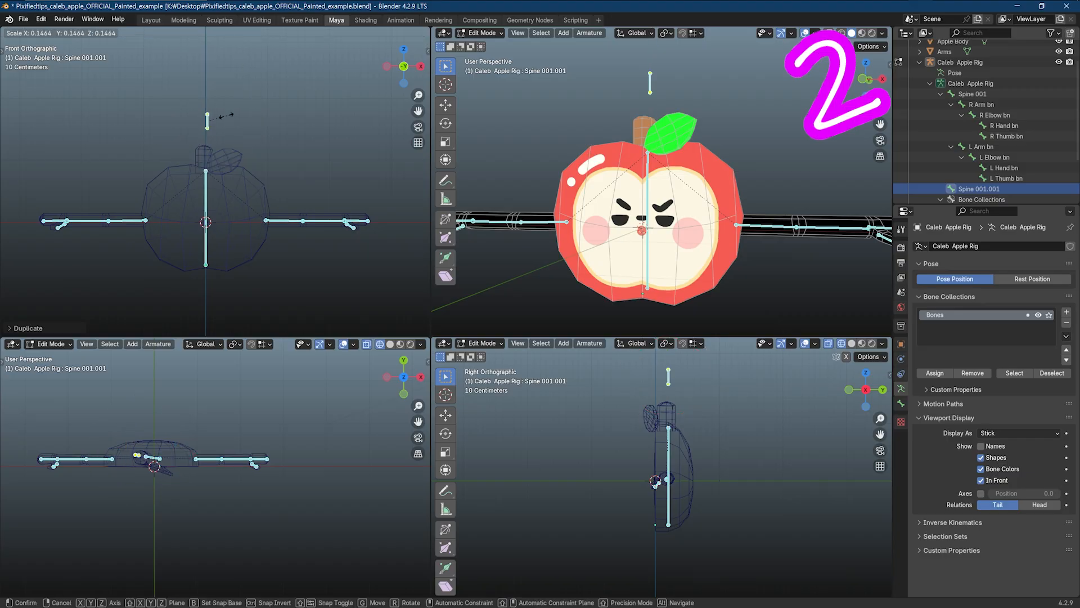
key(g)
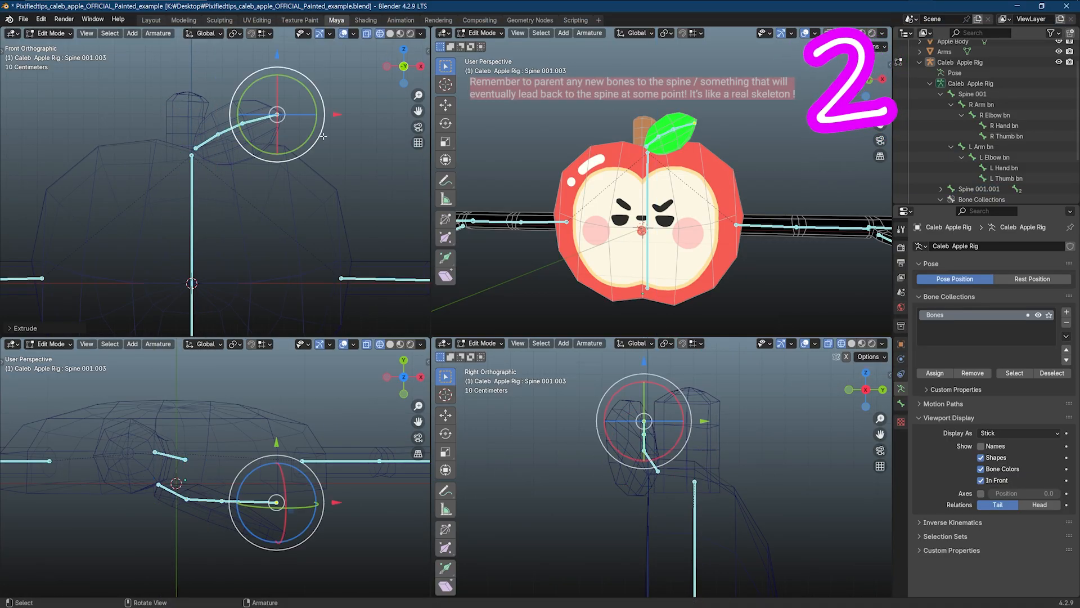
drag(205, 458, 228, 509)
Rename the leaf chain's bones as Caleb Leaf 001, Caleb Leaf 002 and Caleb Leaf 003.
click(950, 190)
click(941, 189)
scroll(957, 169, down, 3)
double_click(980, 117)
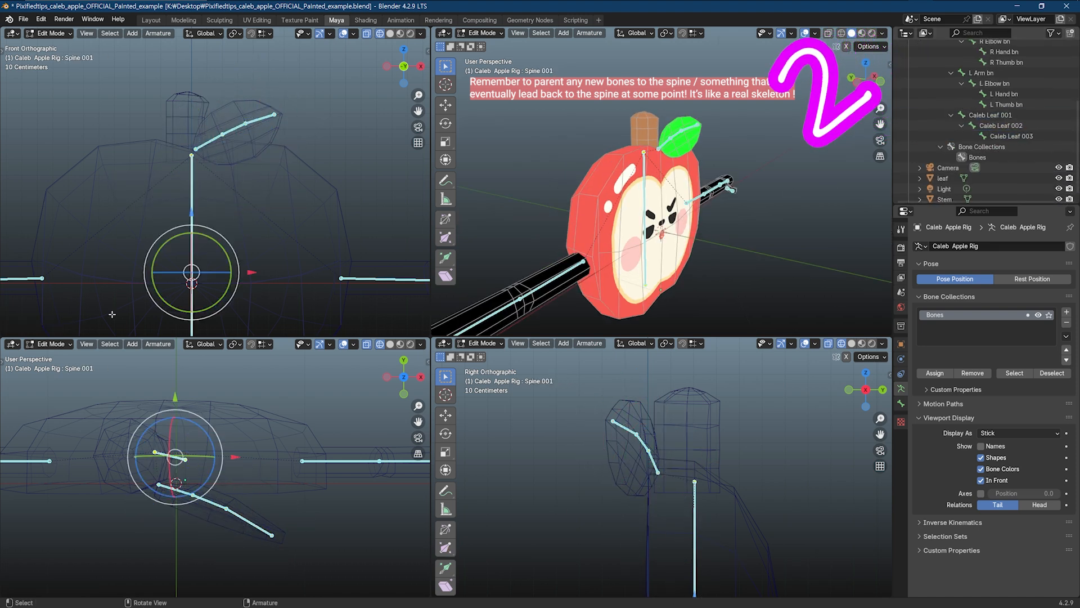
Try to place a shrunken spine bone copy in the stem and extrude more bones upward from it.
key(s)
click(197, 122)
drag(193, 73, 193, 96)
drag(755, 475, 747, 475)
click(686, 461)
key(e)
drag(687, 339, 687, 335)
middle_drag(675, 253, 810, 253)
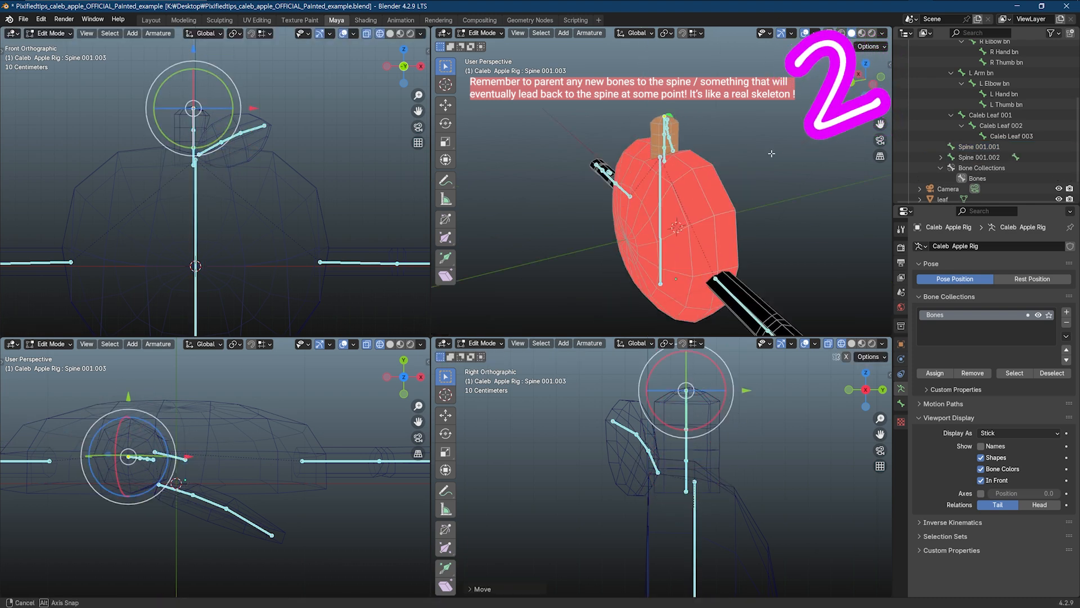
Undo the bones extruded from the spine copy in the stem.
click(686, 491)
click(941, 157)
click(986, 147)
right_click(987, 147)
click(686, 444)
key(ctrl+z)
key(ctrl+z)
key(ctrl+z)
key(ctrl+z)
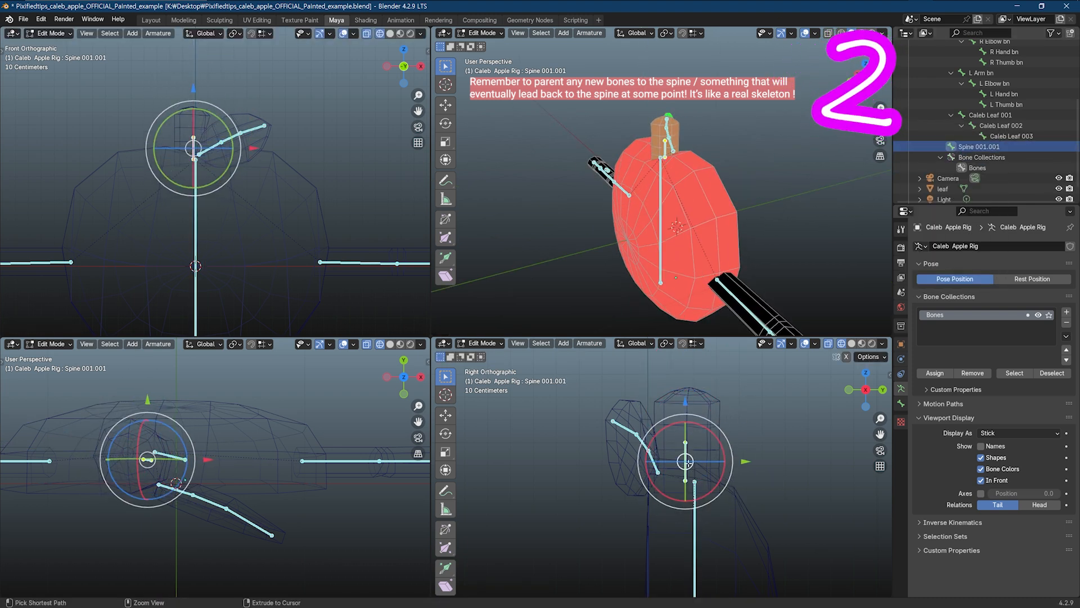
Try deleting the spine copy in the stem, and undo back to before it was shrunk and placed.
click(686, 462)
key(x)
click(702, 475)
key(ctrl+z)
key(ctrl+z)
key(ctrl+z)
key(ctrl+z)
key(ctrl+z)
key(ctrl+z)
Shrink the duplicated spine bone and move it into the base of the stem.
key(s)
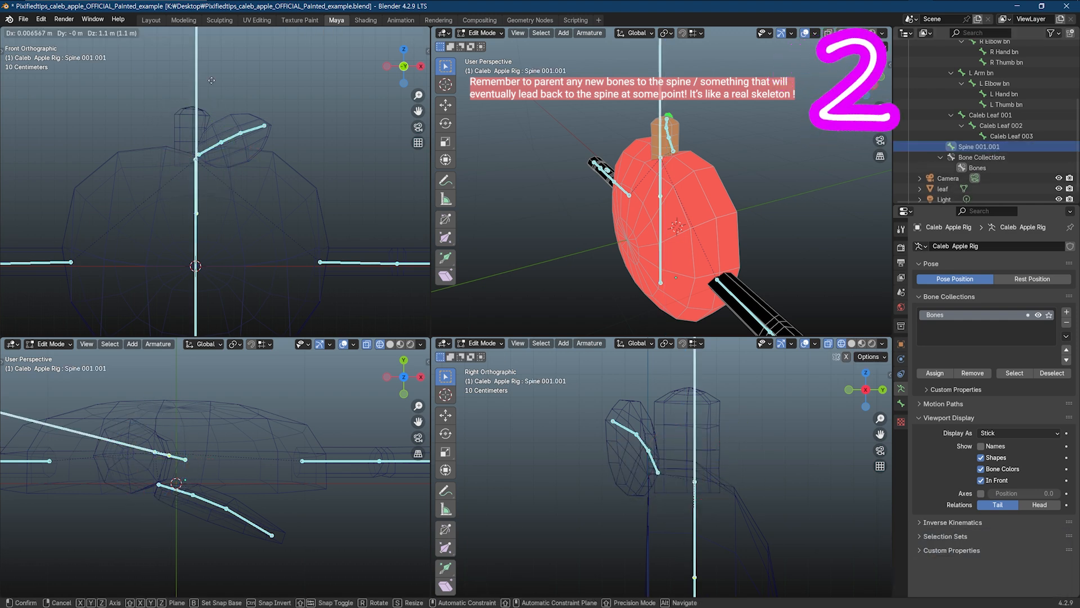
click(197, 122)
drag(192, 73, 193, 94)
drag(755, 471, 745, 471)
Extrude two more bones upward from the stem bone's tip to the top of the stem.
click(685, 452)
click(685, 463)
key(e)
click(684, 430)
key(e)
click(685, 400)
Rename the lowest stem bone, Spine 001.001, with a name beginning with Caleb Sti.
click(975, 147)
key(F2)
text(Caleb Sti)
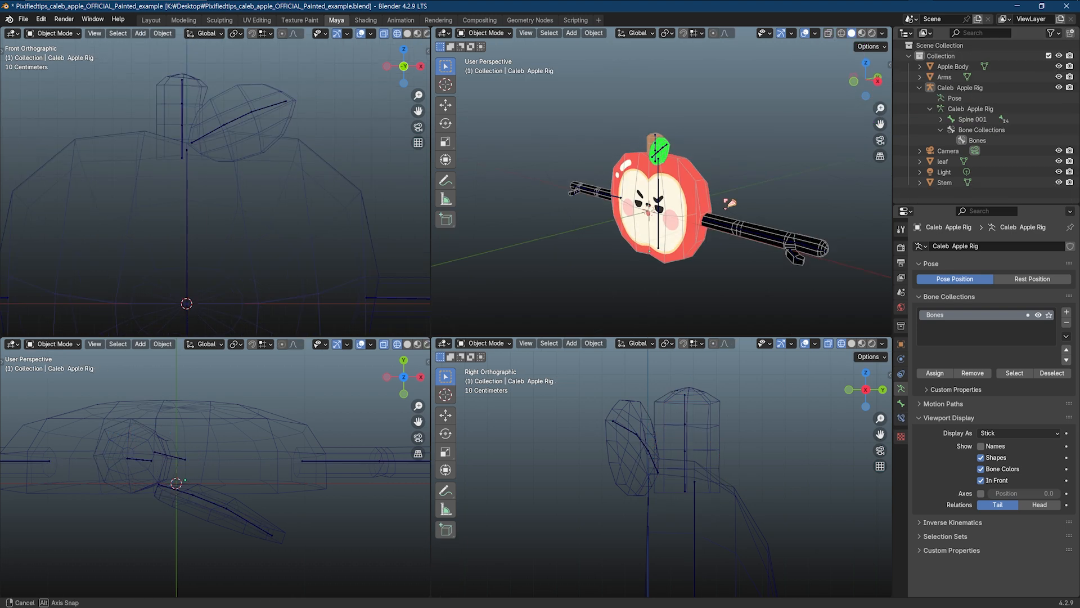
middle_drag(733, 188, 783, 180)
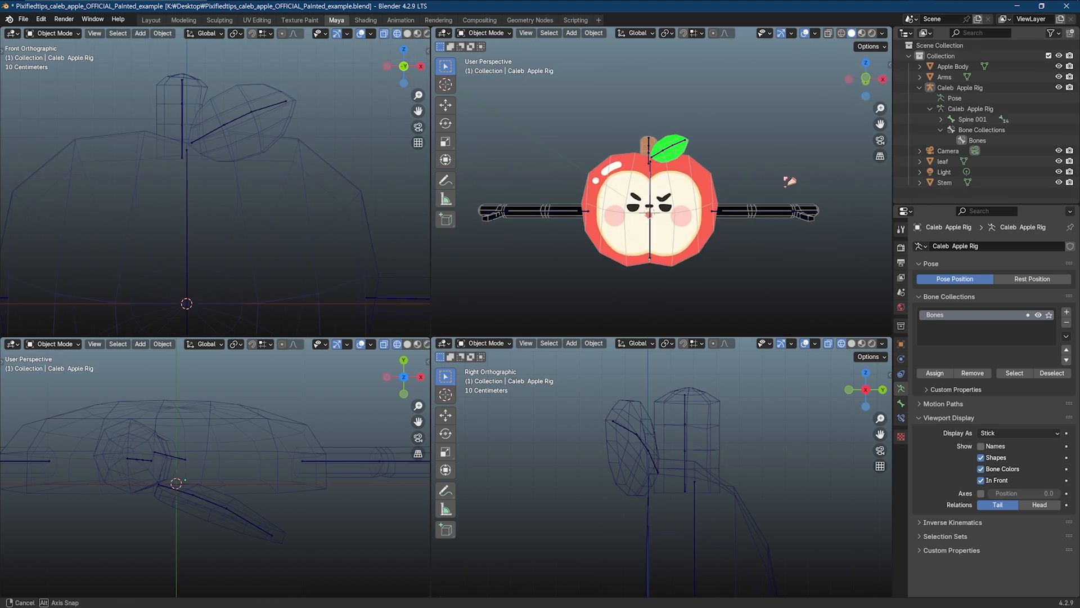